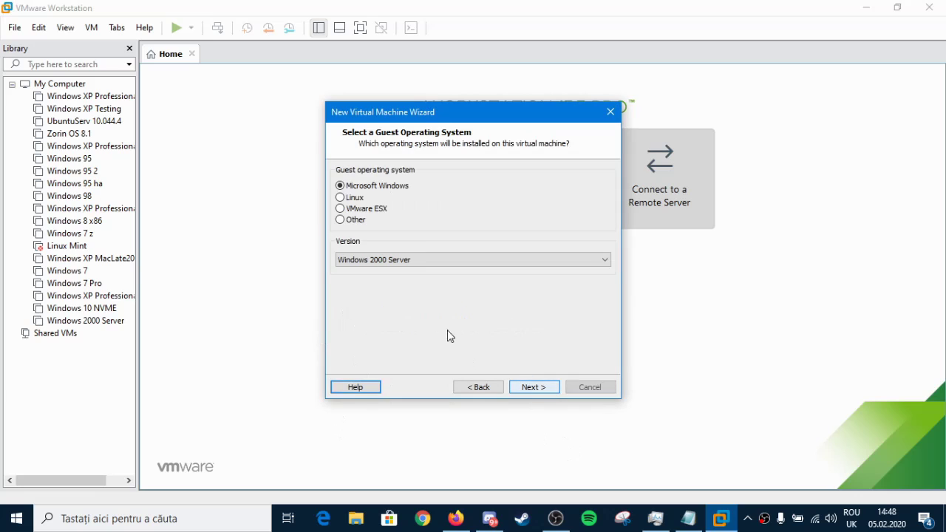
Step: Choose Windows 2000 Professional as the guest version, then browse for the VM's storage location
click(358, 266)
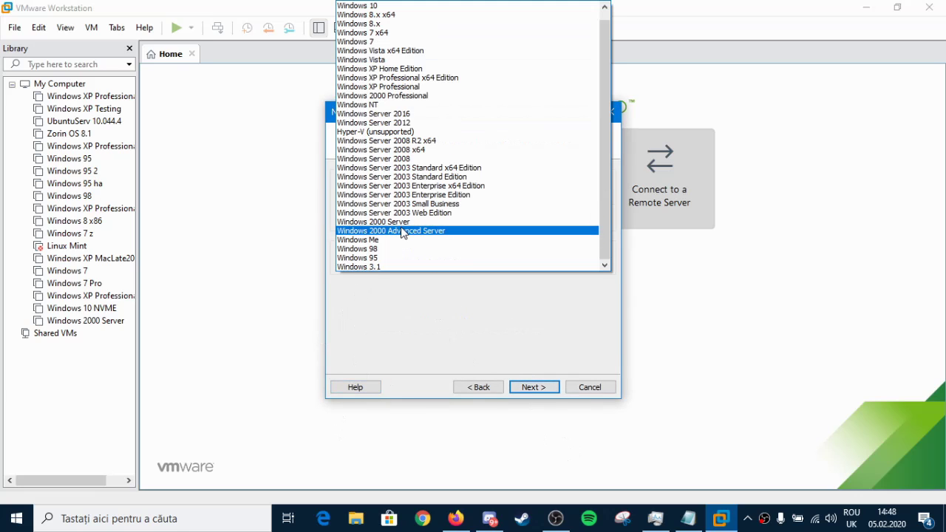
click(392, 95)
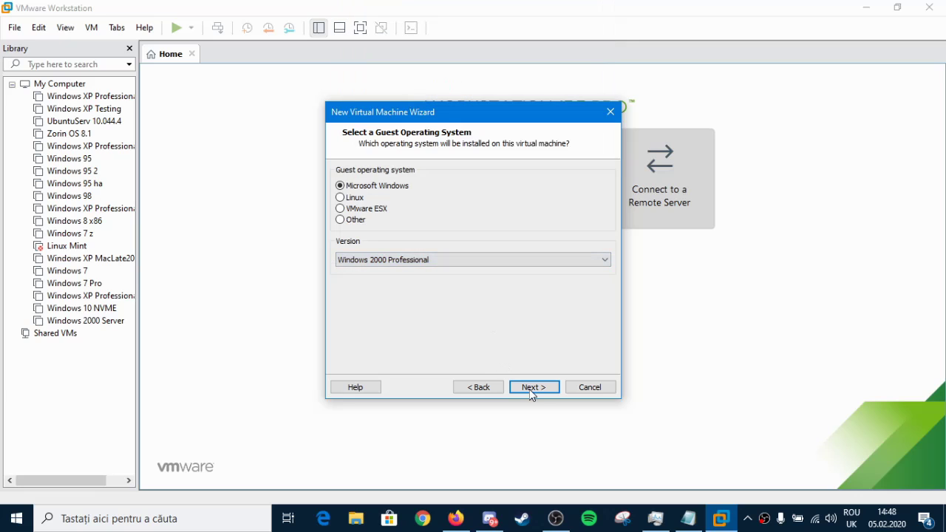
click(534, 388)
click(581, 228)
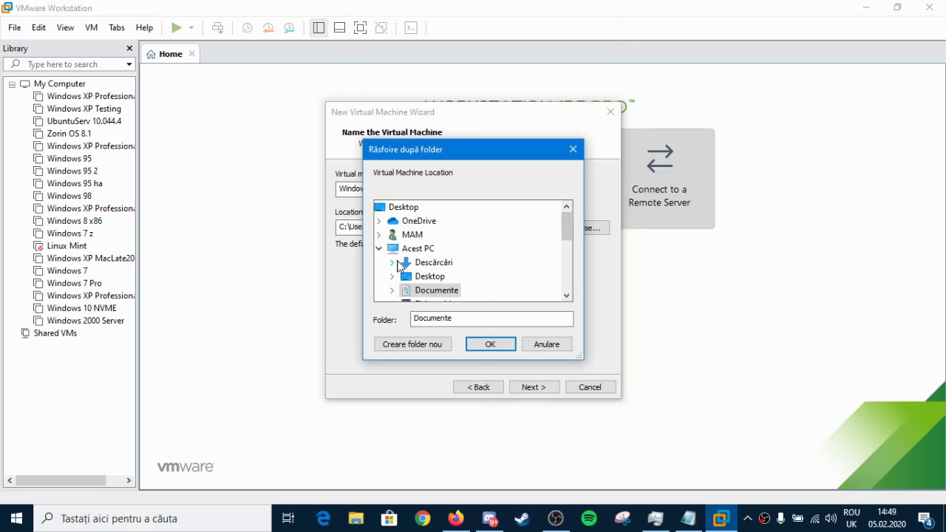
Step: Store the VM in a new 'Windows 2000 Pro' folder under E:\Pentru Masini Virtuale- VmWare with a 4.0 GB disk
scroll(425, 285, down, 2)
scroll(425, 285, down, 1)
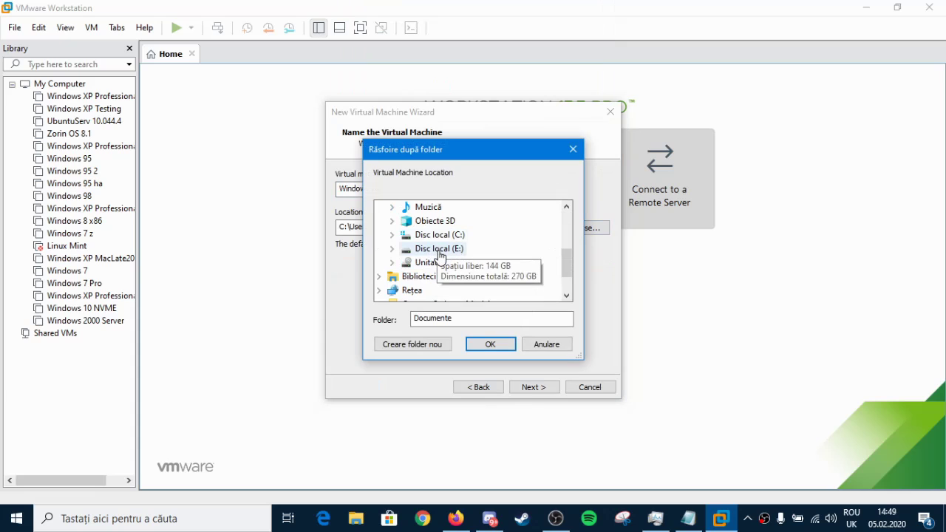
click(439, 249)
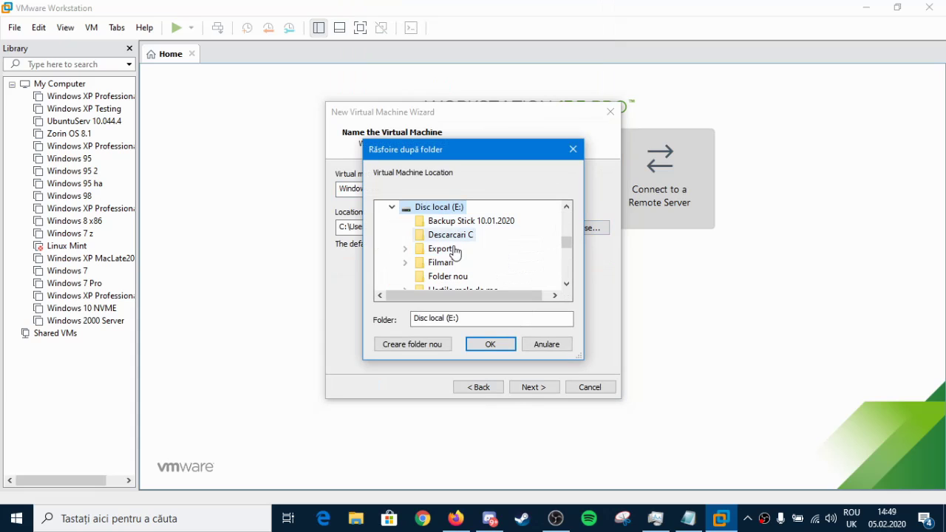
scroll(453, 266, down, 1)
click(458, 270)
click(413, 345)
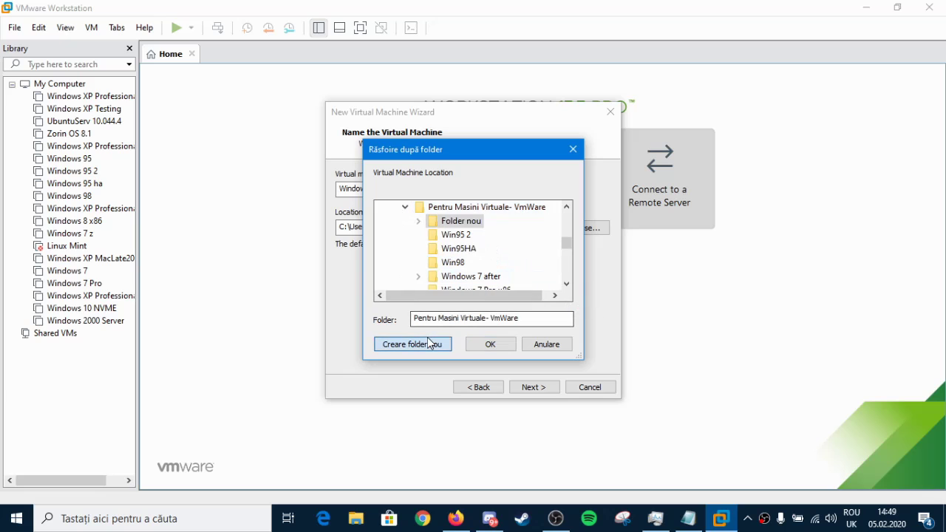
text(Windows)
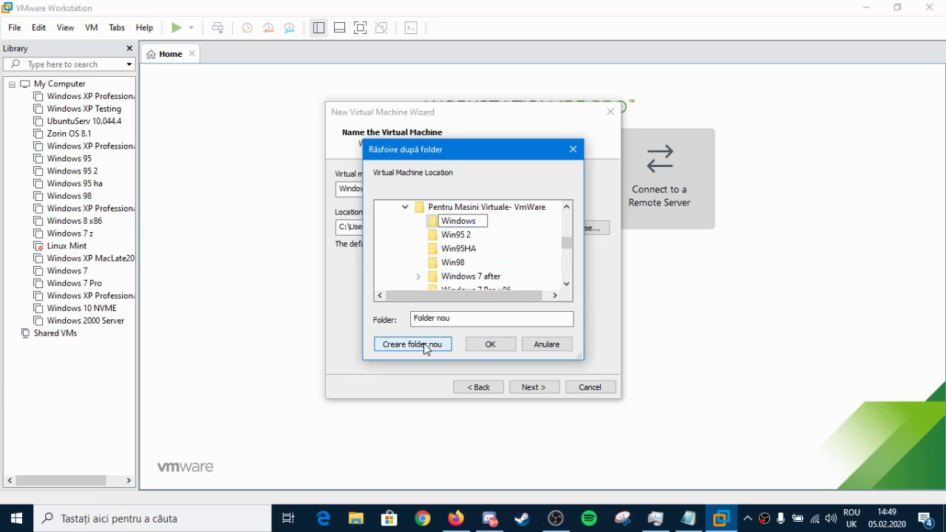
text( 2000 Pro)
key(Return)
click(471, 347)
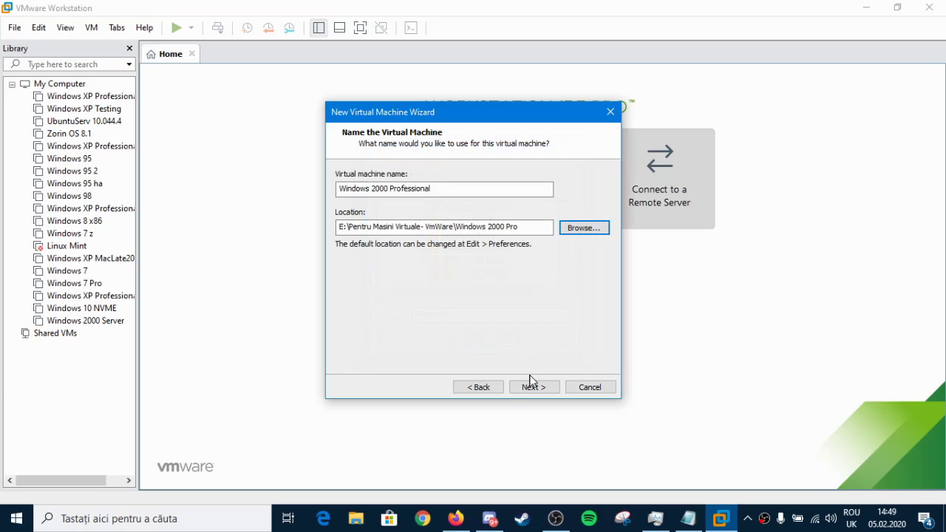
click(532, 387)
click(449, 201)
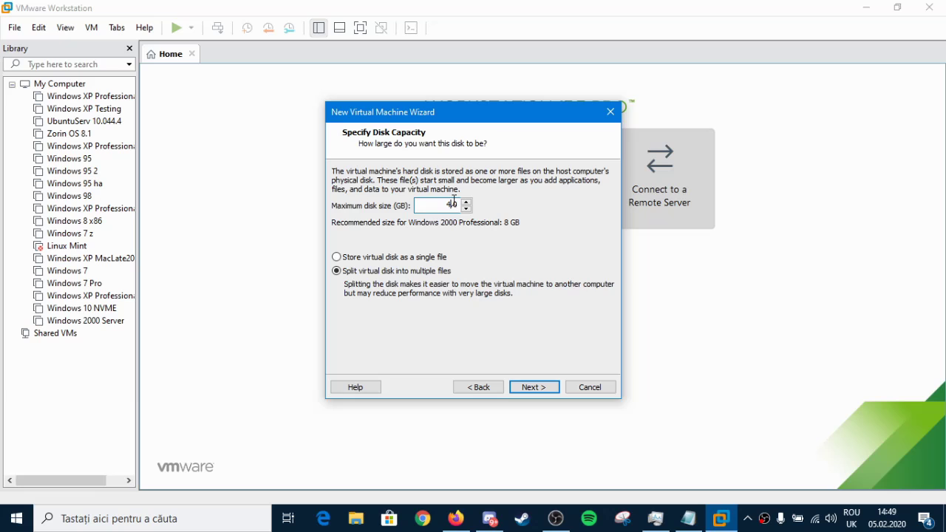
Step: Choose how the disk files are stored, then give the VM 480 MB memory and 2 processor cores
click(385, 259)
click(522, 388)
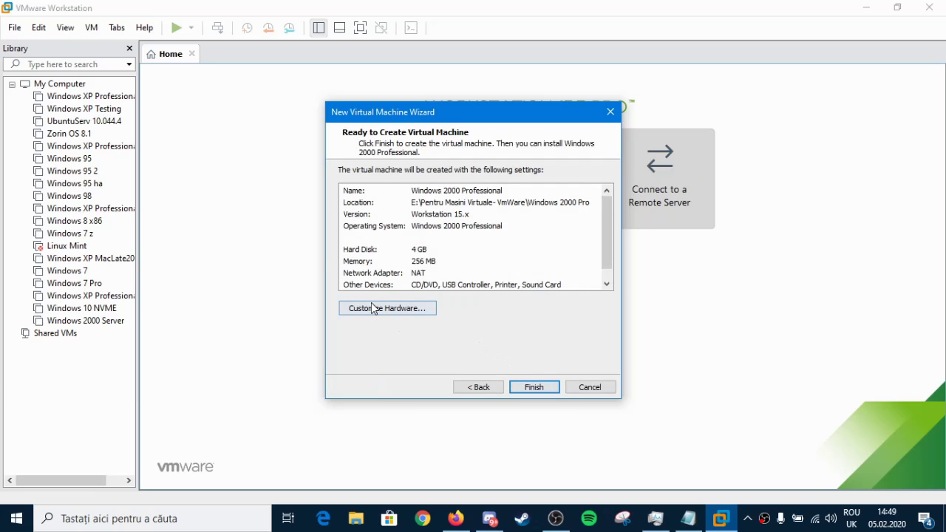
key(alt+c)
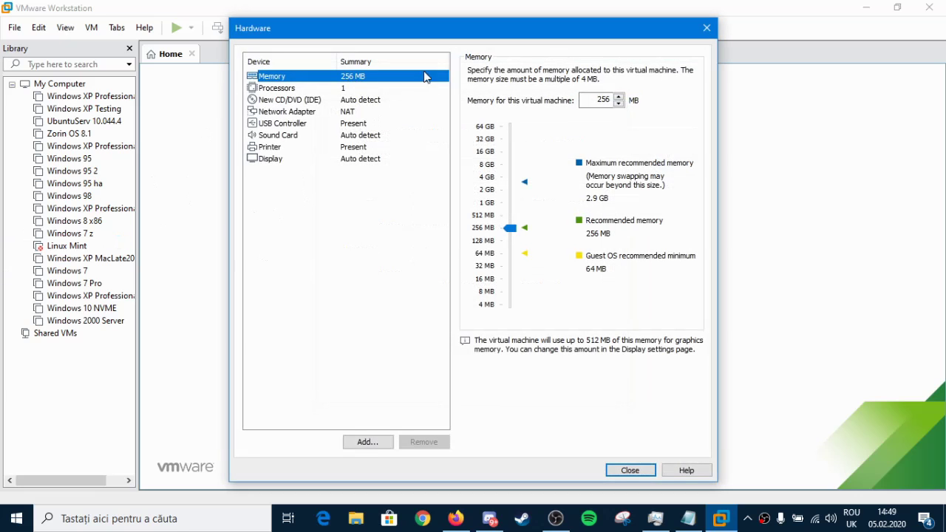
drag(509, 233, 511, 223)
click(332, 86)
click(607, 89)
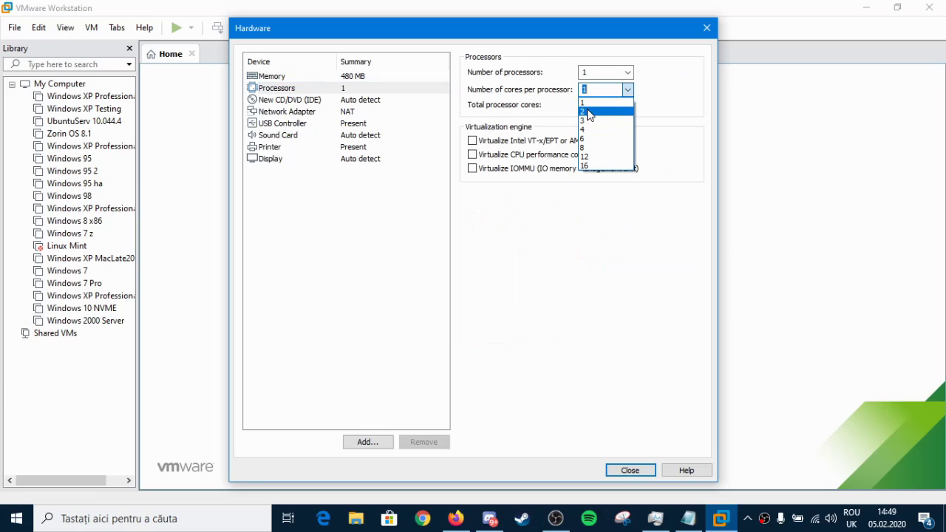
click(596, 114)
click(340, 94)
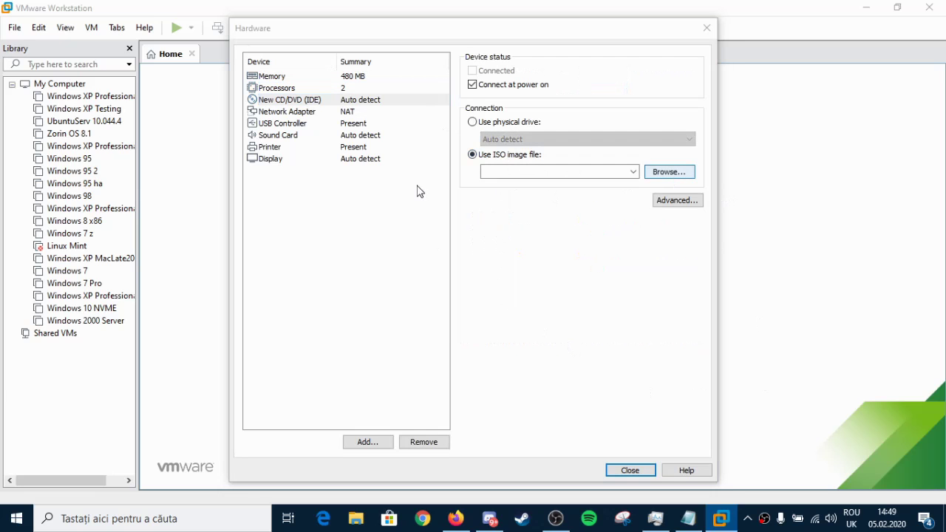
Step: Attach the Windows 2000 Server_Professional ISO image to the CD/DVD drive and close hardware settings
click(301, 259)
scroll(692, 153, down, 3)
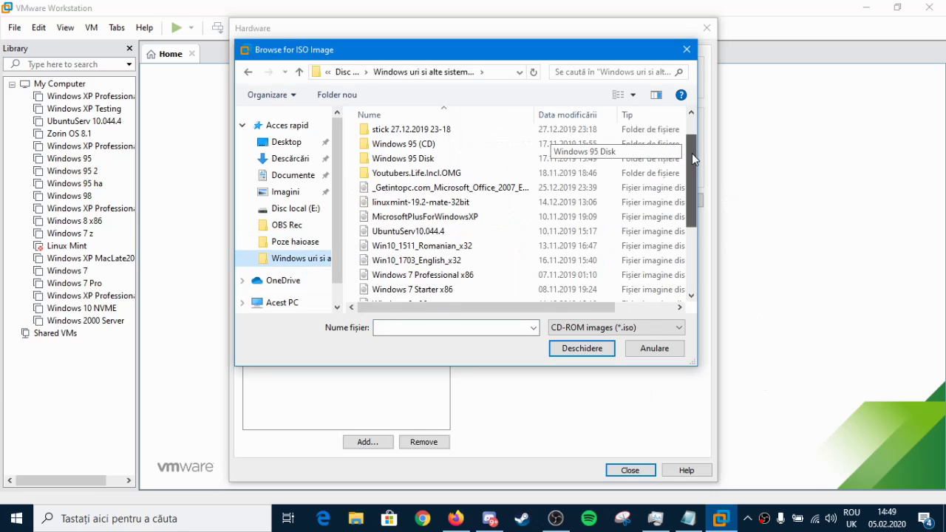
scroll(488, 243, down, 3)
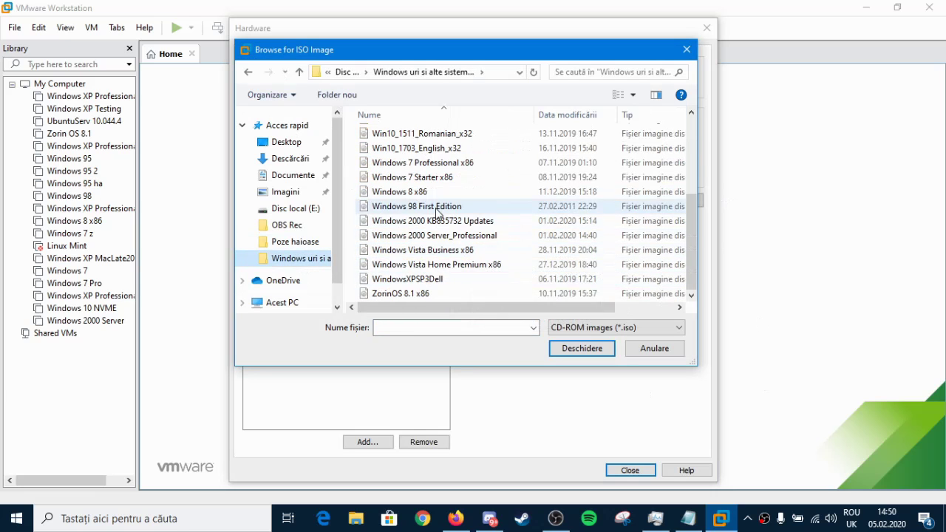
double_click(469, 236)
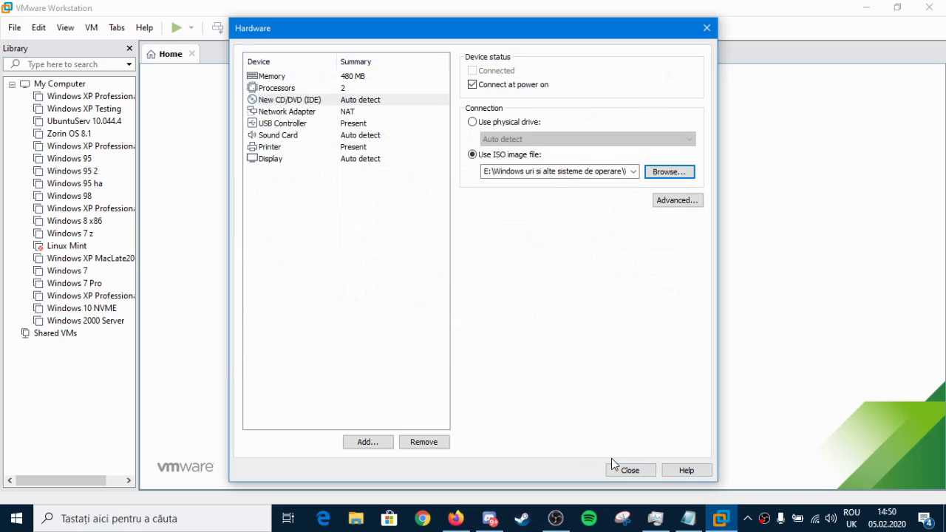
click(621, 470)
Step: Finish creating the virtual machine and move the browser out of the way to show the VM tab
click(533, 387)
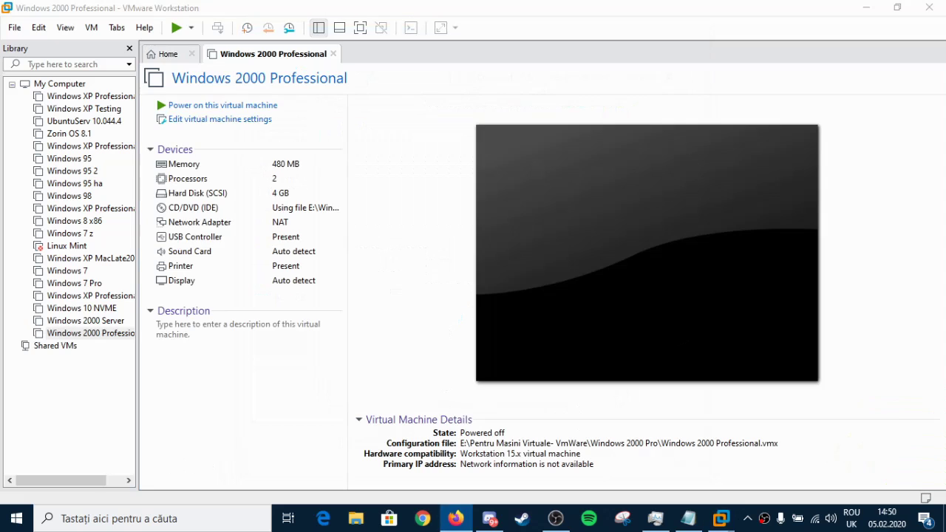
click(456, 518)
drag(423, 77, 425, 19)
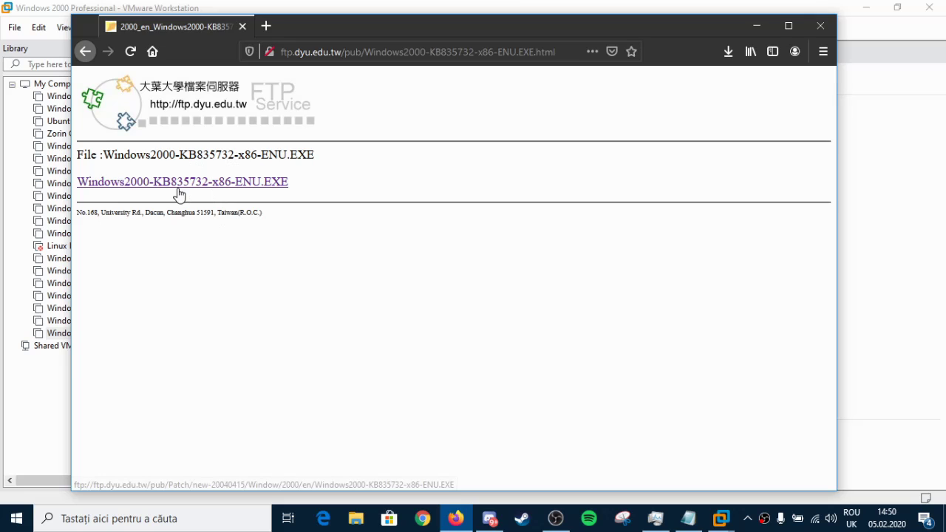
click(756, 25)
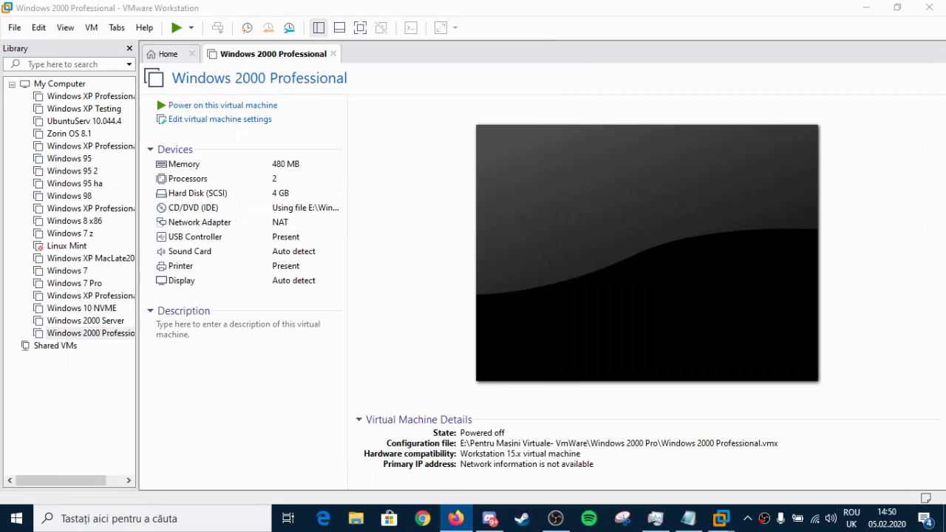
Step: Power on the VM and boot the Windows 2000 Professional option from the CD menu
click(196, 107)
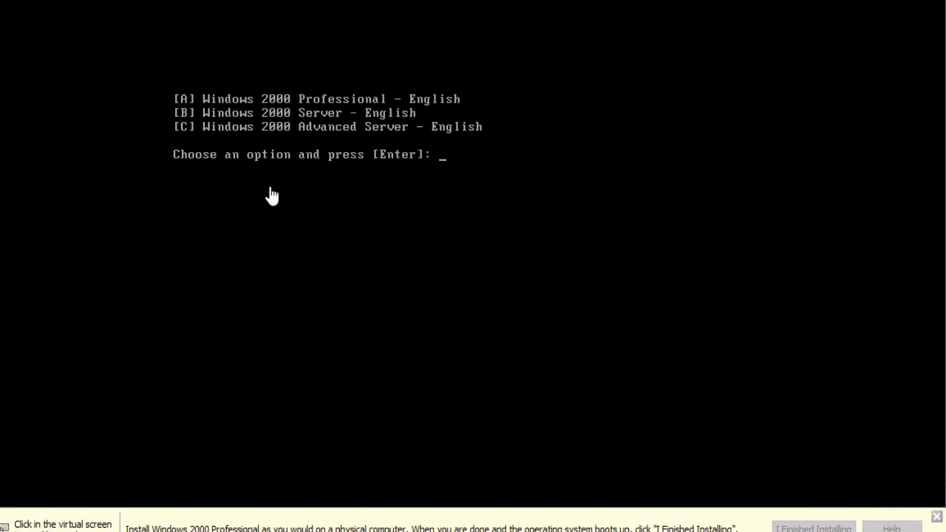
click(271, 190)
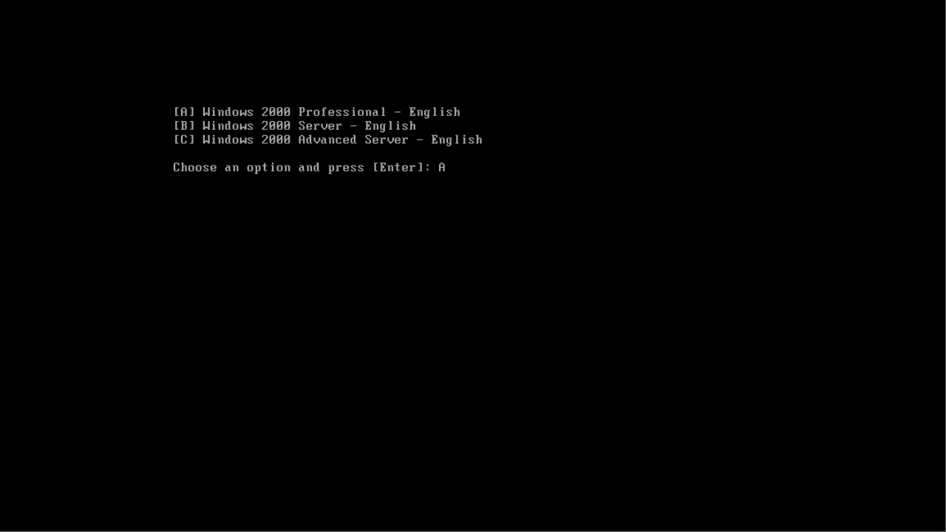
key(Return)
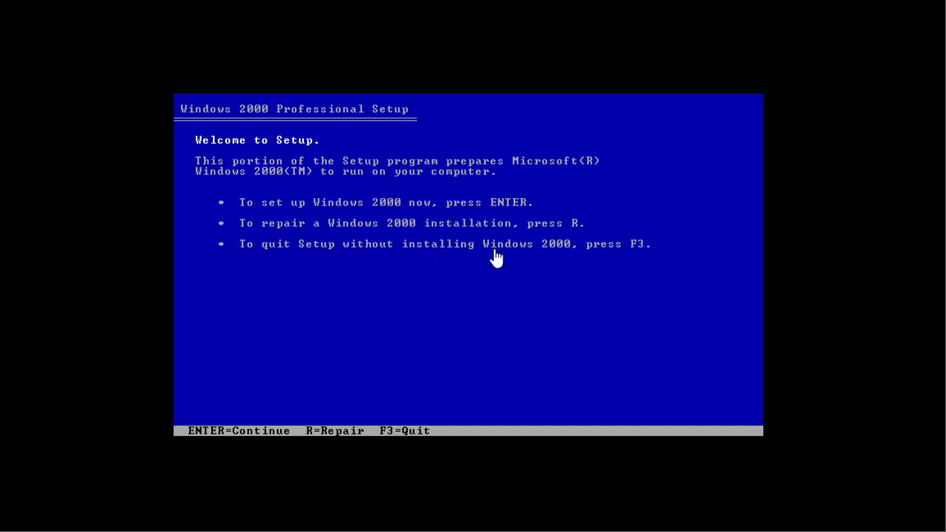
Step: Start setup, accept the licence with F8, and install onto the unpartitioned space formatted as NTFS
key(Return)
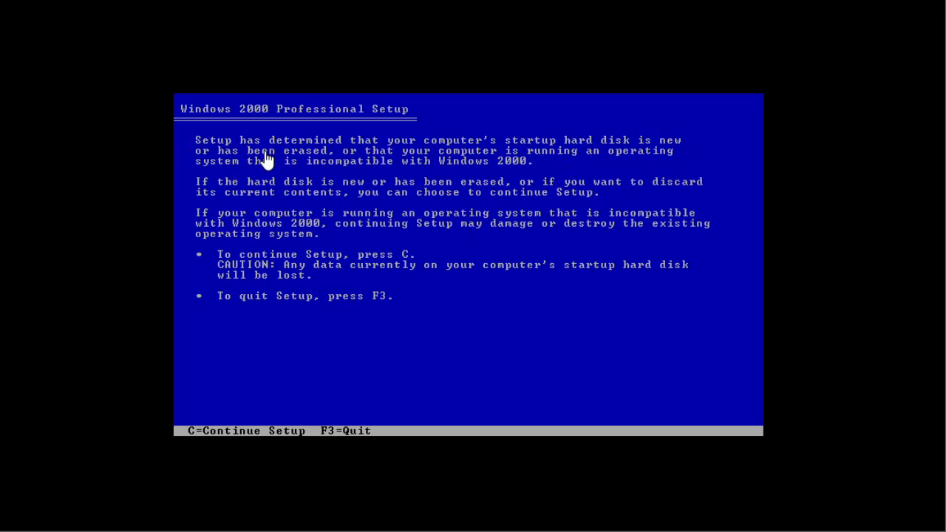
key(c)
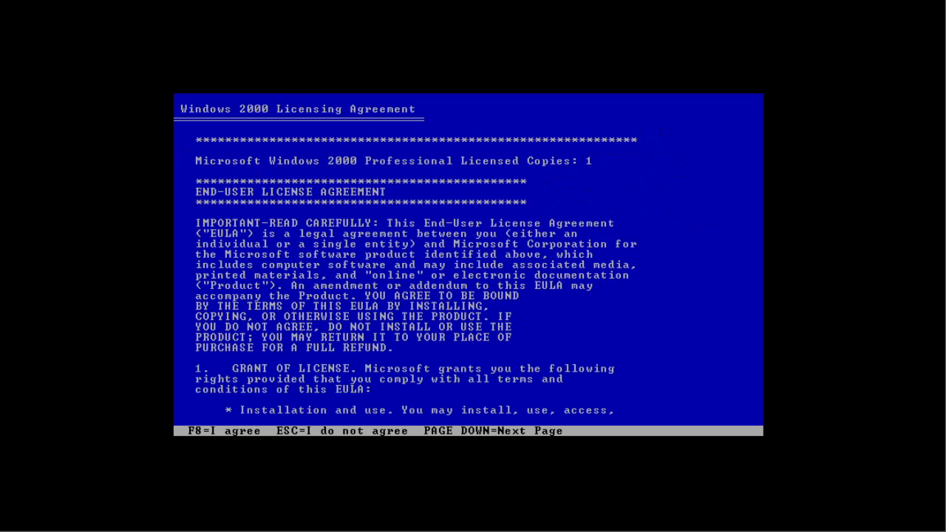
key(Page_Down)
key(Page_Down)
key(Page_Down)
key(Page_Down)
key(Page_Down)
key(Page_Down)
key(Page_Down)
key(Page_Down)
key(Page_Down)
key(Page_Down)
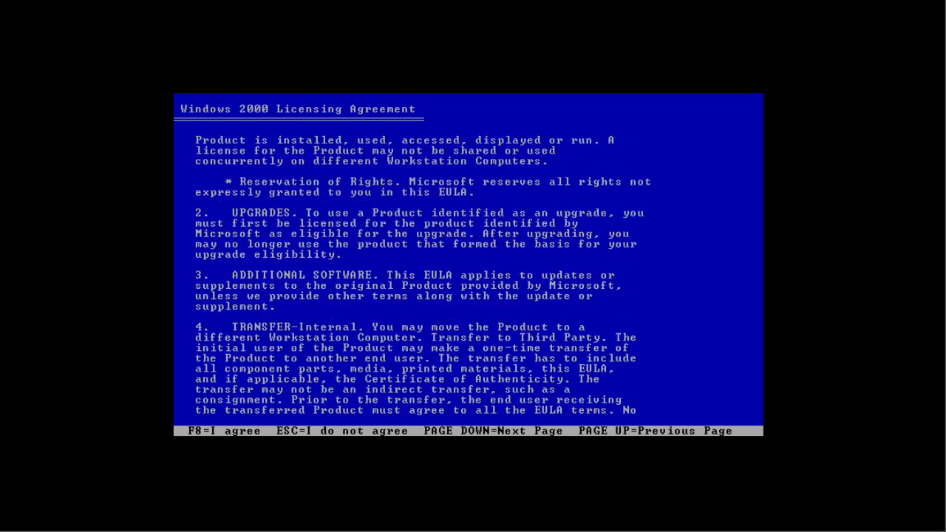
key(F8)
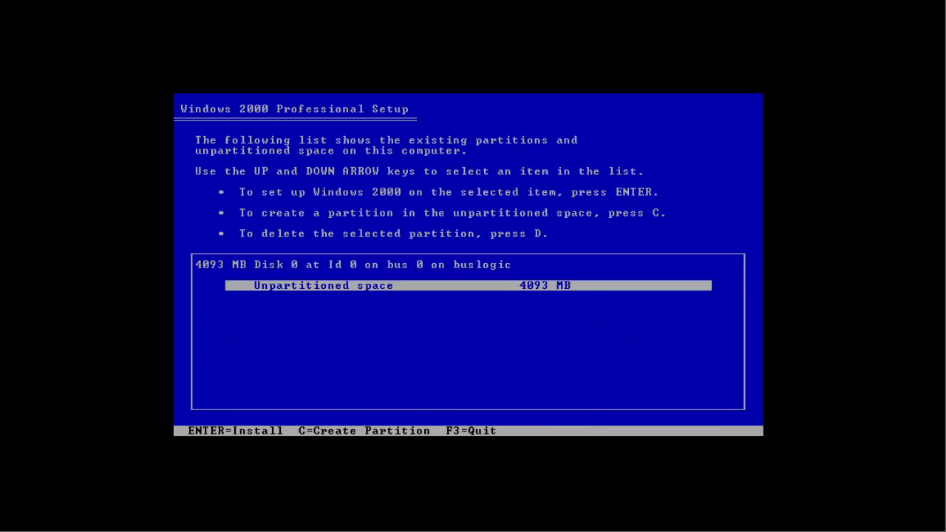
key(Return)
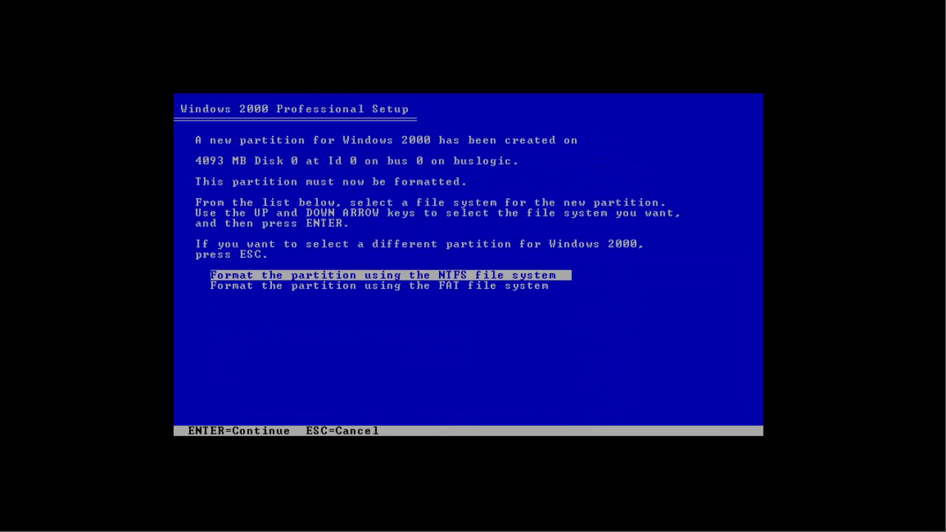
key(Return)
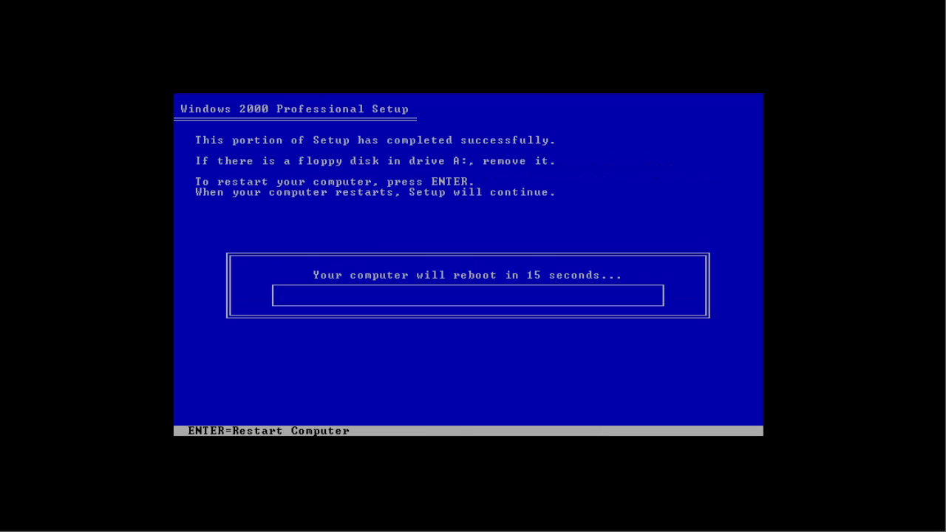
Step: Restart the VM so setup continues into the graphical Setup Wizard
key(Return)
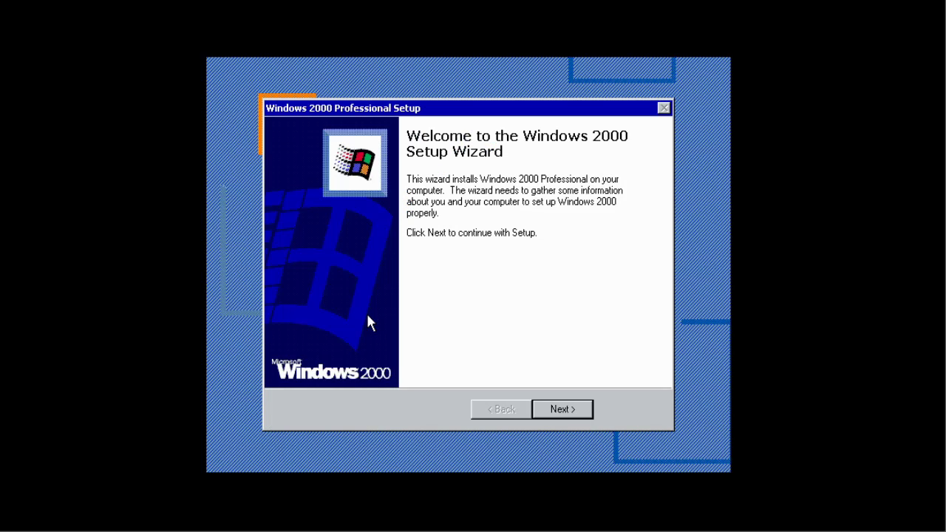
Step: Review the regional date/time formats and keyboard layout, keeping English (United States) and US keyboard defaults
click(551, 414)
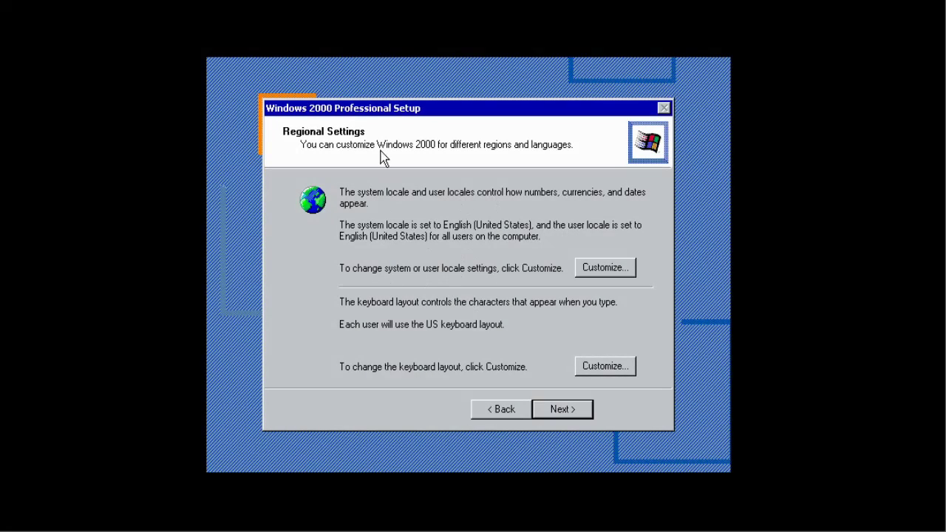
click(603, 268)
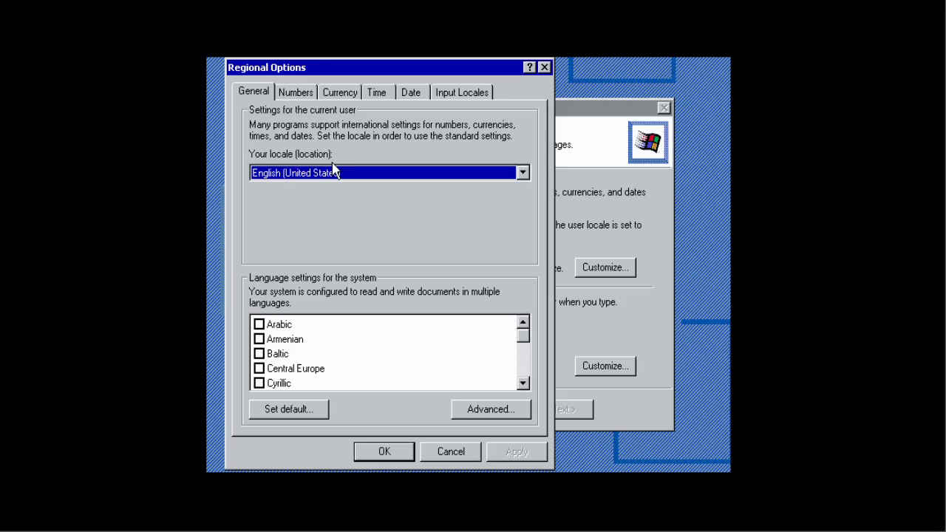
click(414, 95)
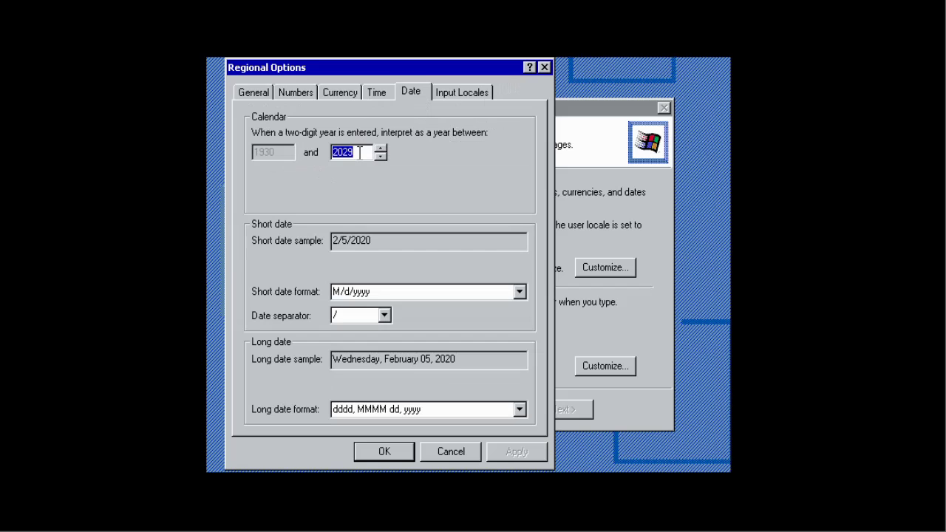
click(383, 90)
click(546, 68)
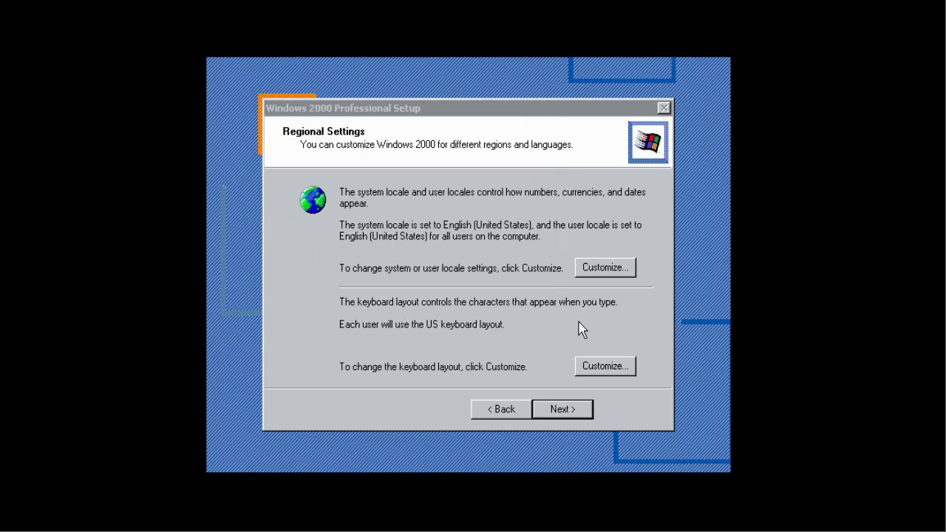
click(605, 366)
click(563, 68)
Step: Enter the owner's name, accept the suggested computer name, and open the Time Zone list
click(562, 414)
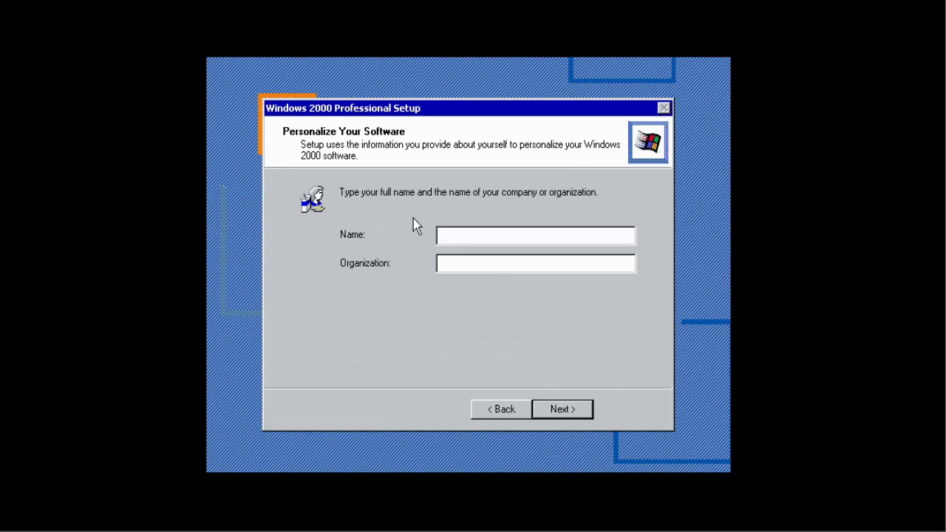
text(Mirekl)
text(2000)
click(543, 409)
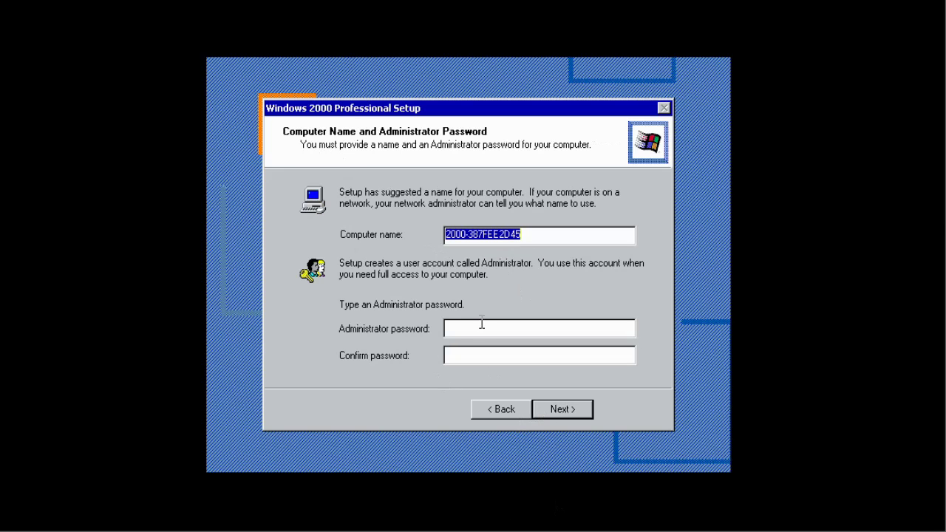
click(468, 328)
click(553, 413)
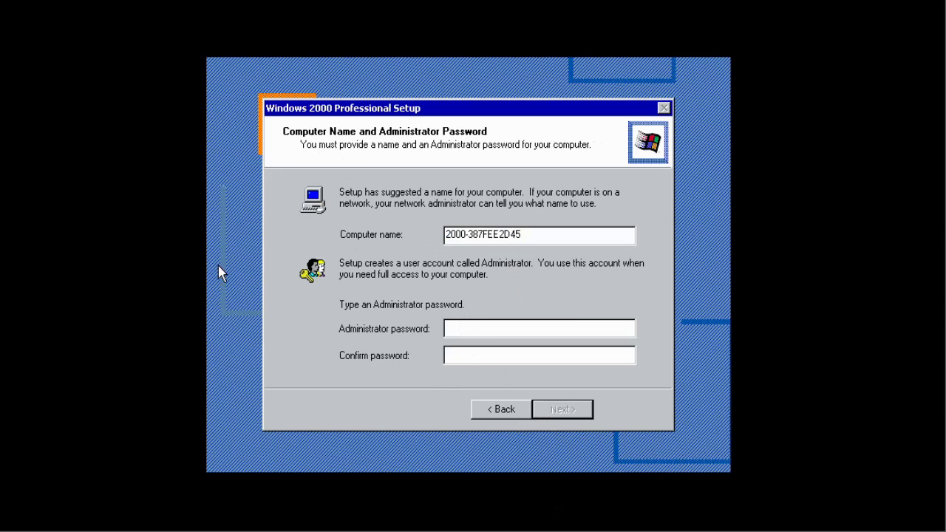
click(485, 219)
click(488, 292)
Step: Select the (GMT+02:00) Bucharest time zone and continue to Networking Settings
scroll(431, 333, down, 5)
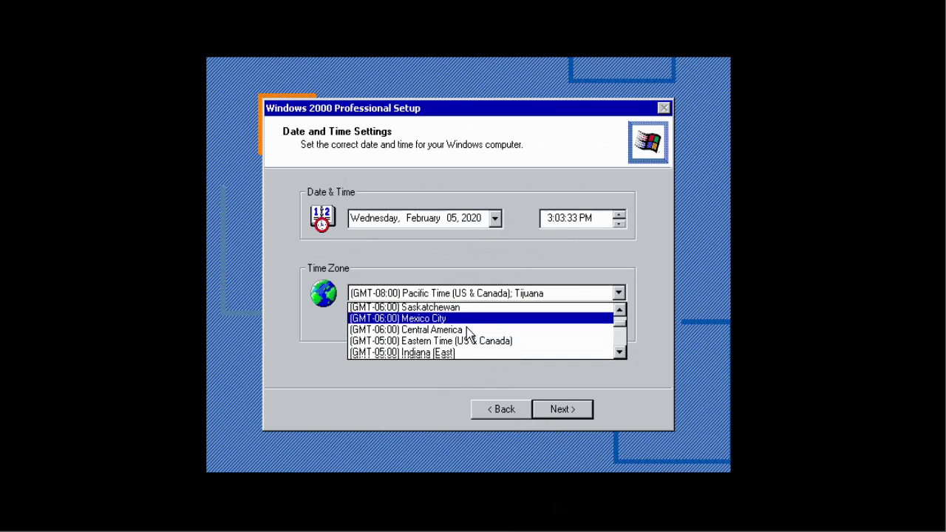
scroll(431, 344, down, 4)
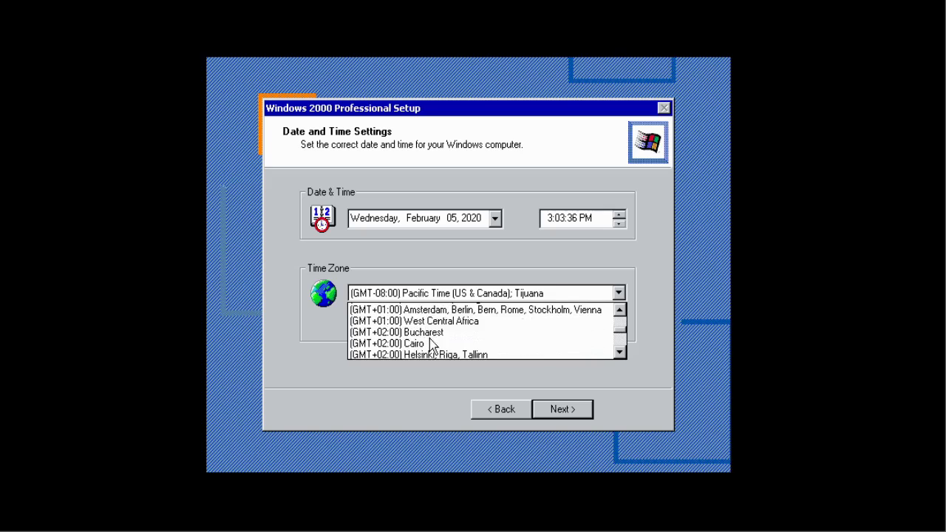
click(429, 331)
click(559, 409)
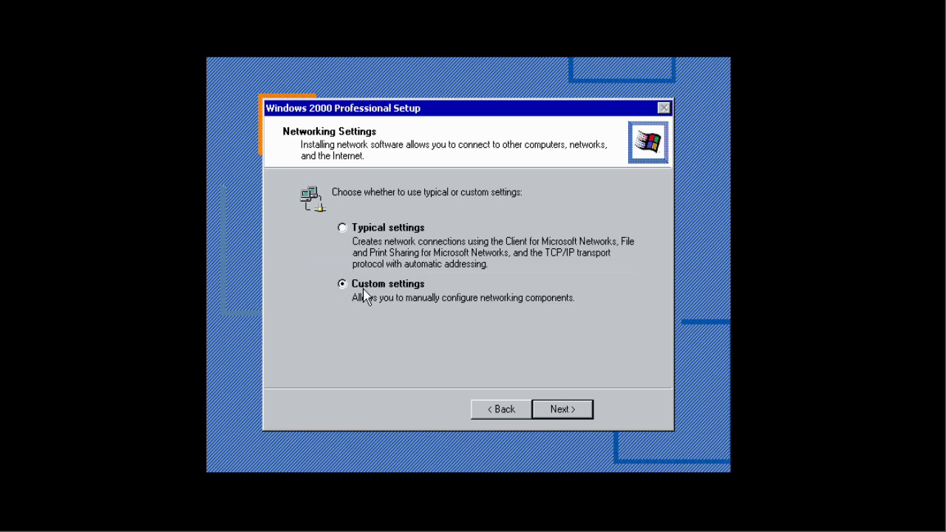
Step: Choose typical network settings, keep the WORKGROUP workgroup, and finish setup so the computer restarts
click(560, 409)
click(501, 410)
click(363, 229)
click(545, 411)
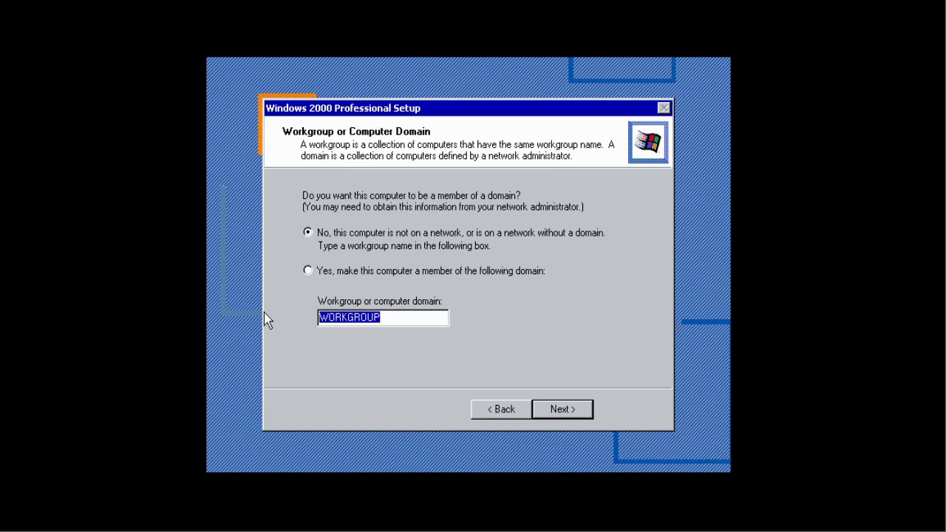
click(575, 415)
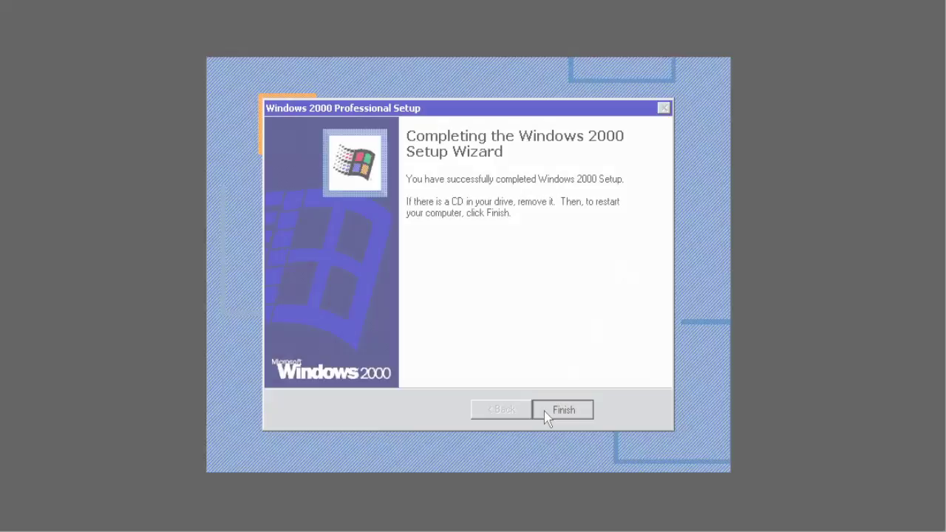
click(547, 411)
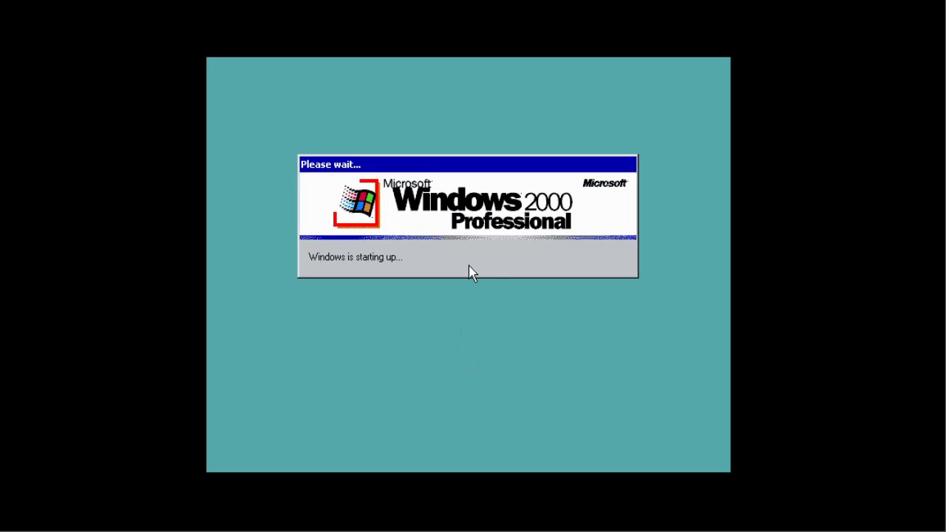
Step: Complete the Network Identification Wizard and close the Getting Started screen
click(564, 414)
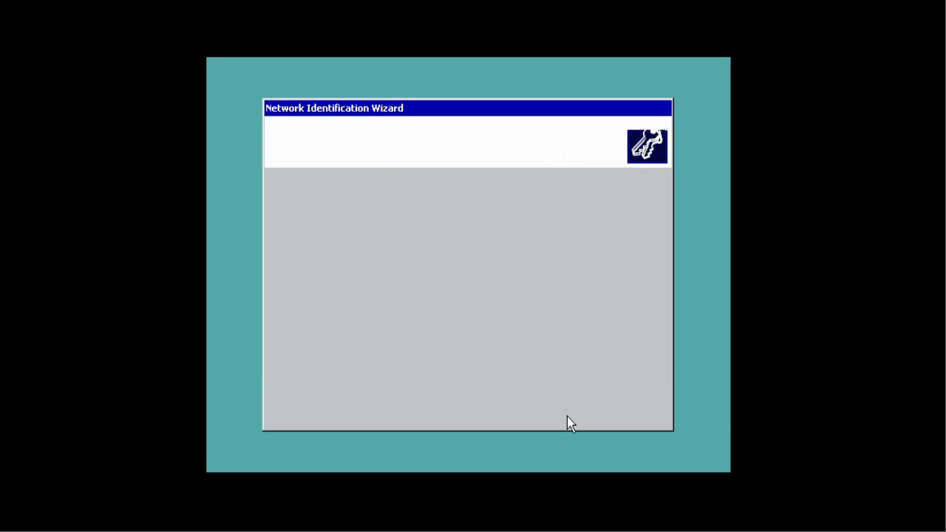
click(566, 412)
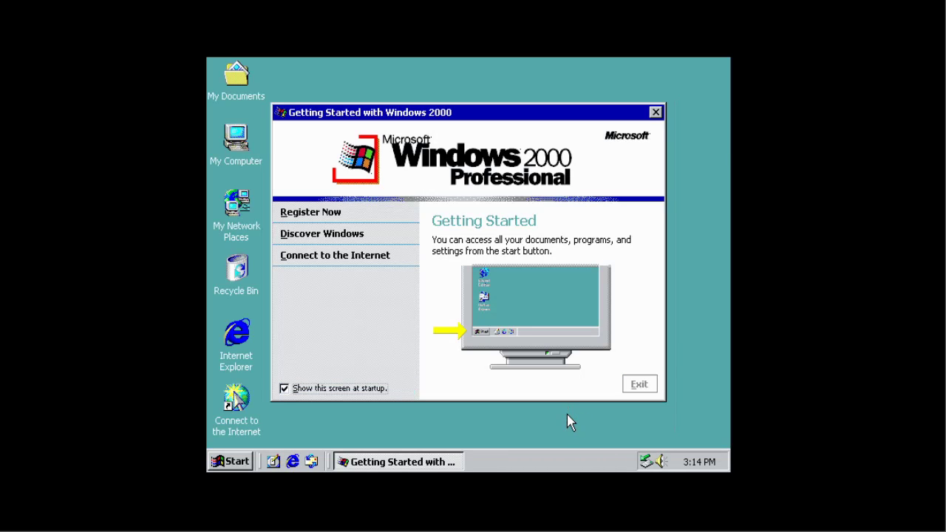
click(639, 384)
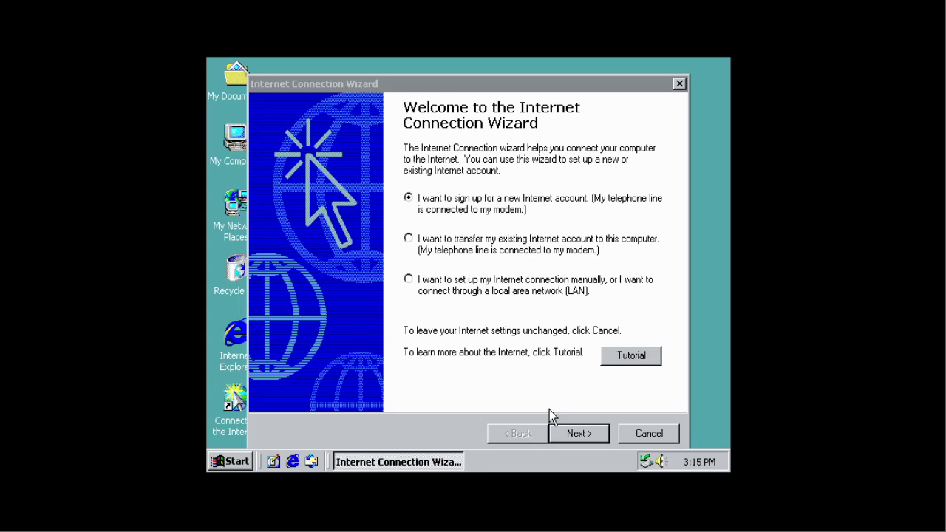
Step: Run the Internet Connection Wizard with manual LAN setup, automatic proxy discovery and no mail account
click(488, 319)
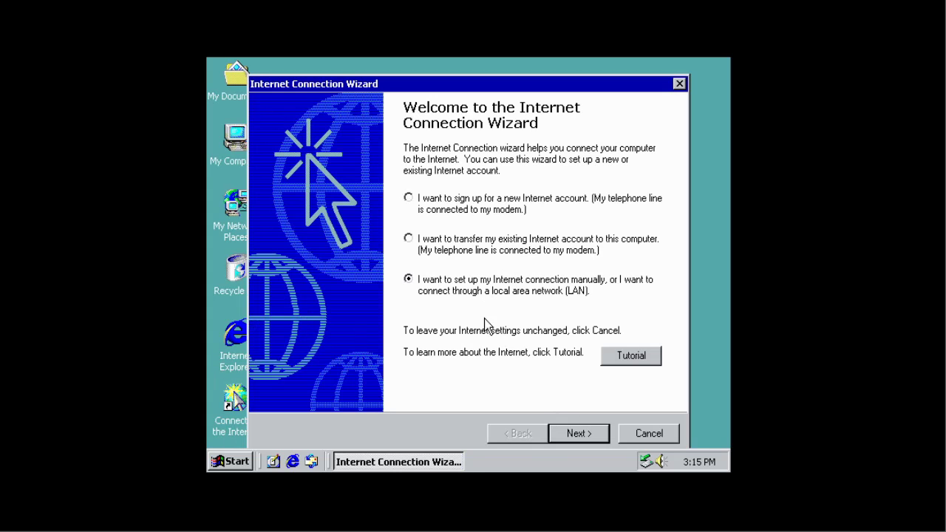
click(558, 438)
click(580, 436)
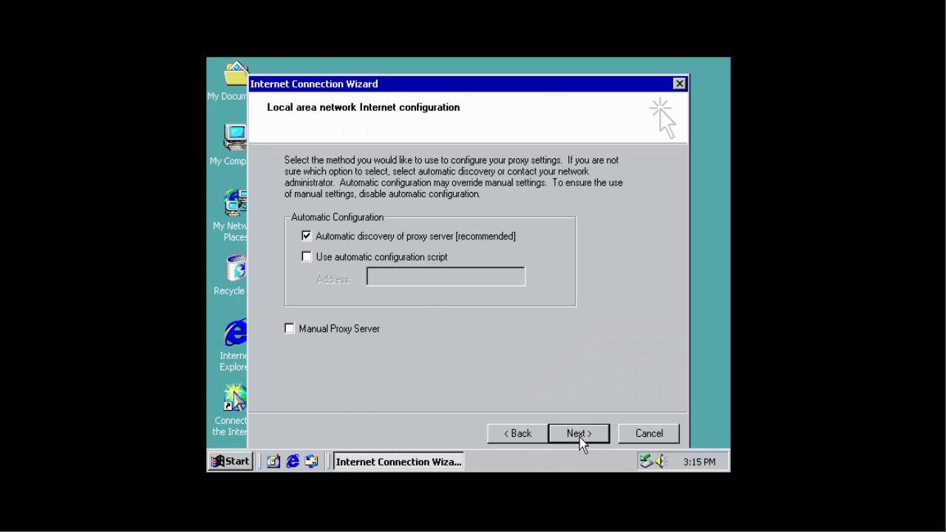
click(580, 436)
click(580, 436)
click(513, 433)
click(299, 293)
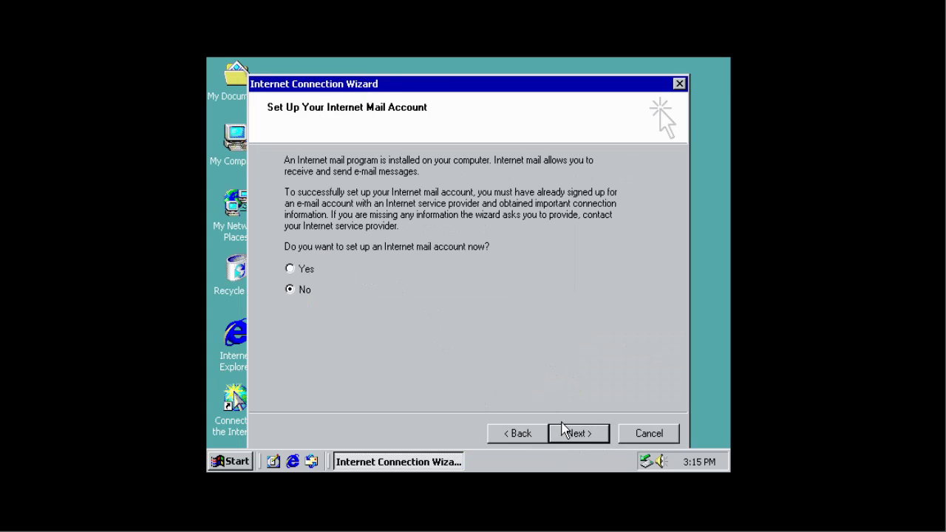
click(563, 433)
click(566, 436)
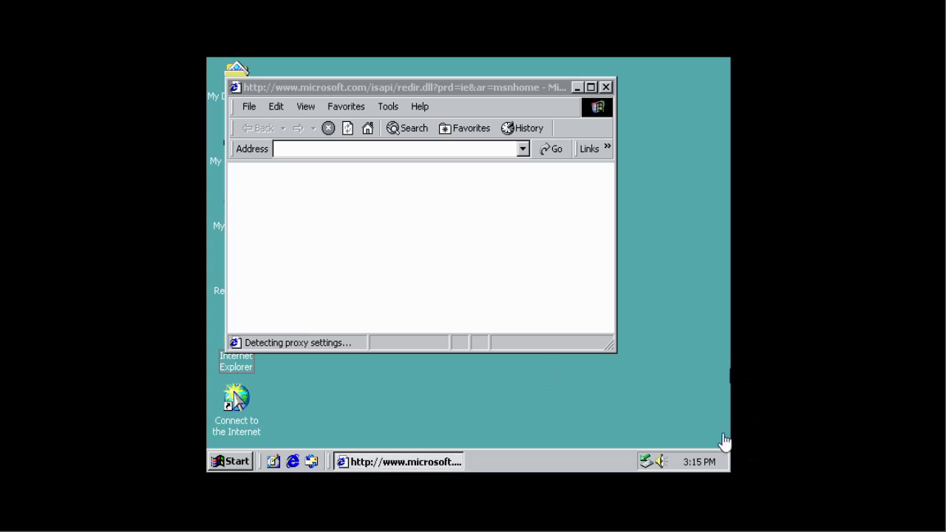
Step: Load the ftp.dyu.edu.tw/pub/ KB835732 installer address, then follow the 404 page's ftp.dyu.edu.tw link
click(358, 148)
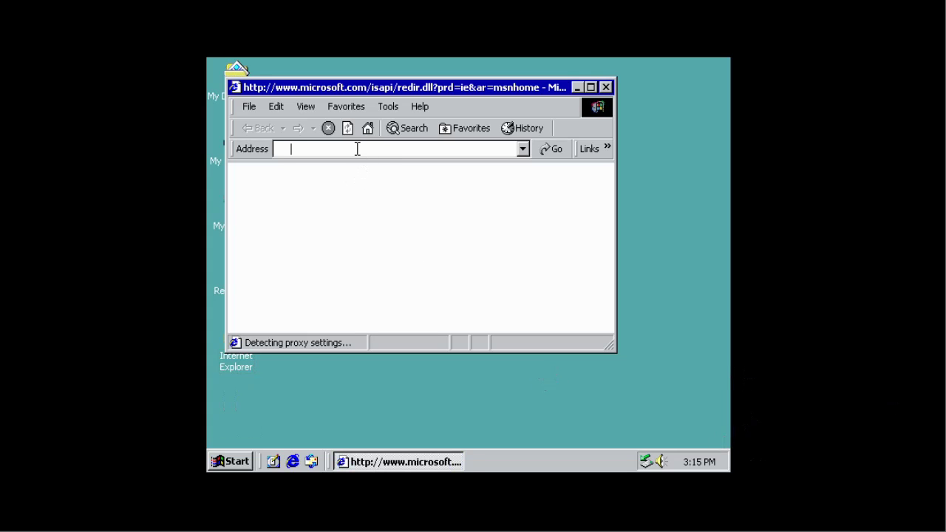
text(http://ftpd)
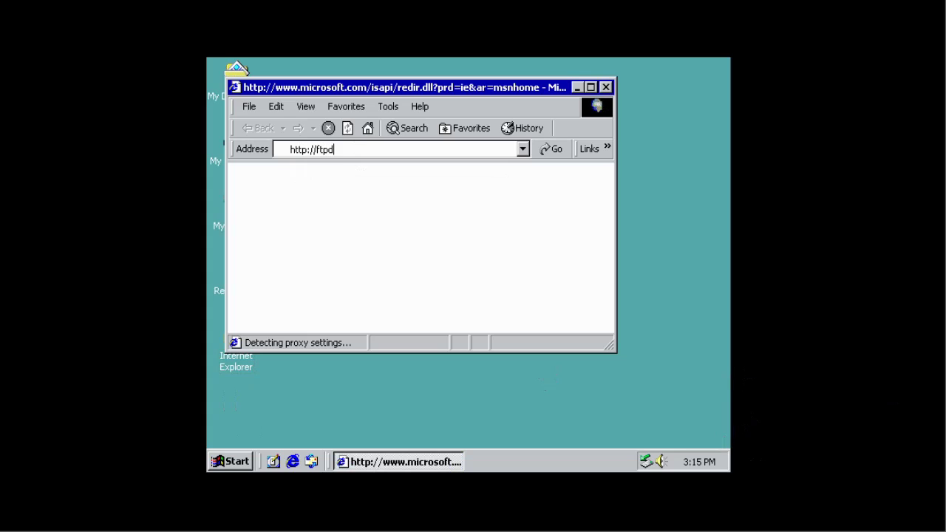
text(u)
key(BackSpace)
key(BackSpace)
text(.dyu.edu.tw/pub-)
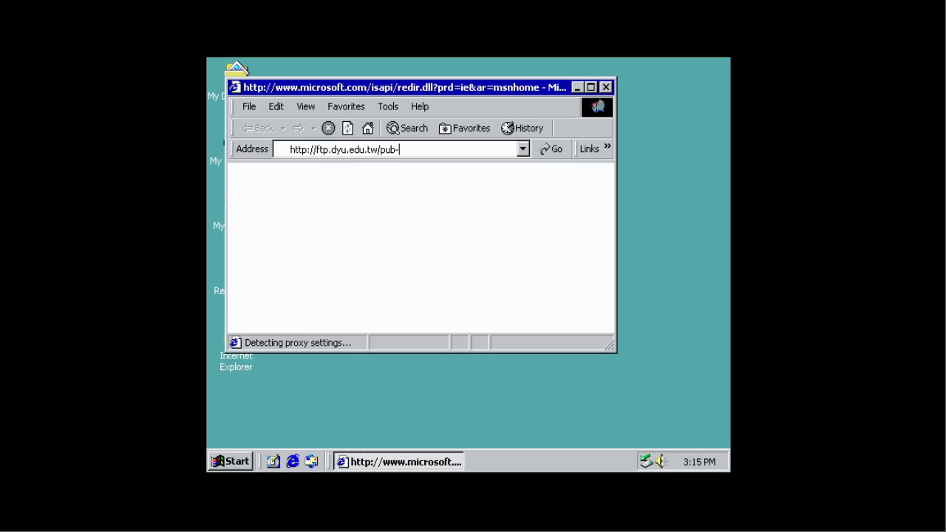
key(BackSpace)
text(/Windows)
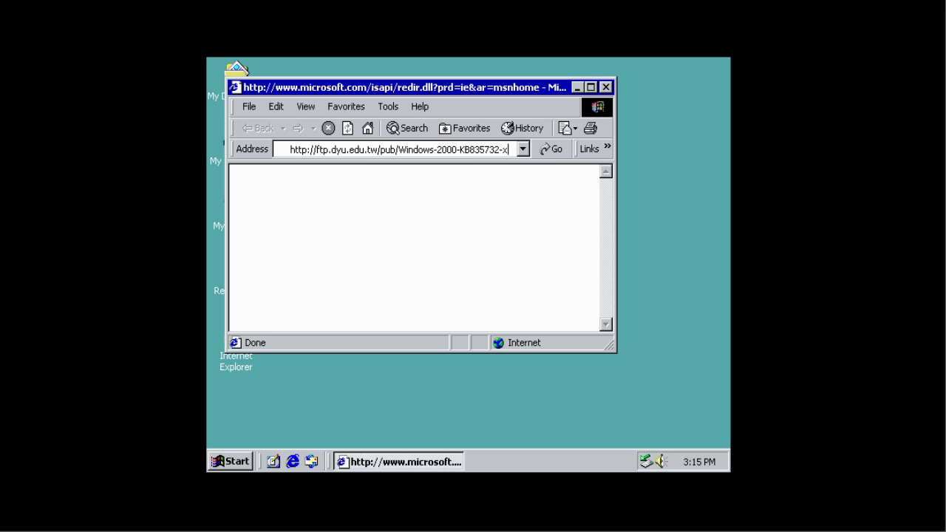
text(86-ENU.EXE.html)
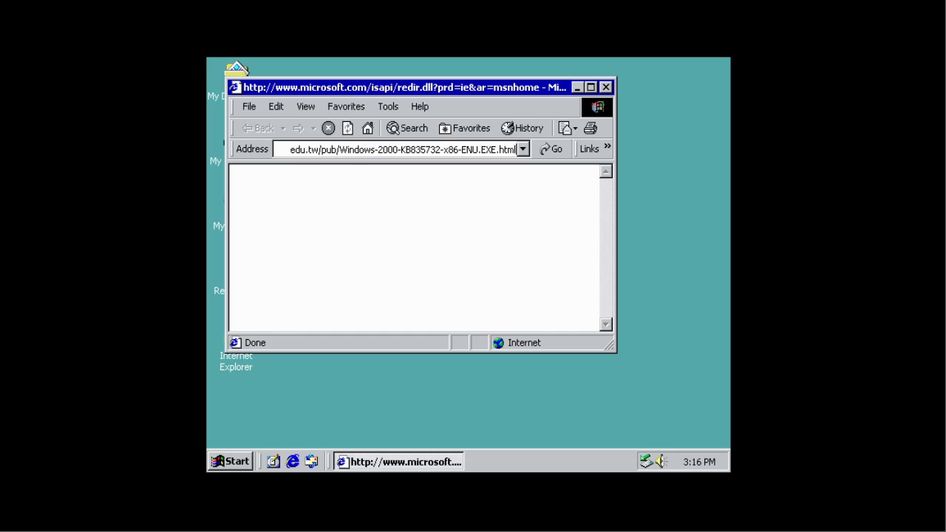
key(Return)
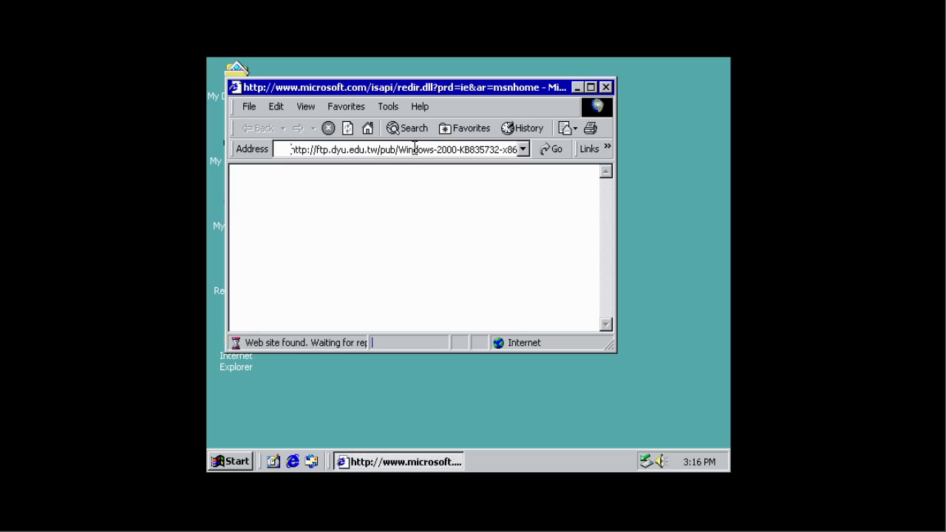
scroll(368, 248, down, 3)
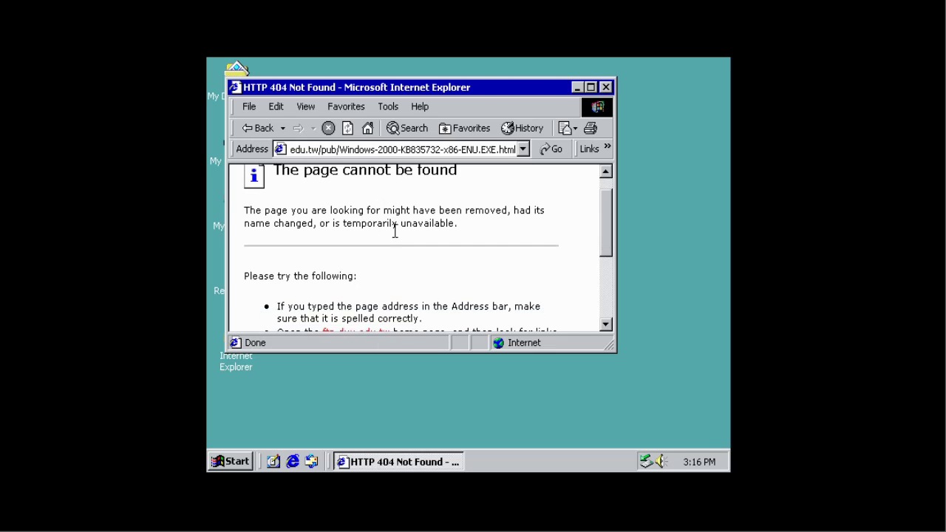
click(370, 260)
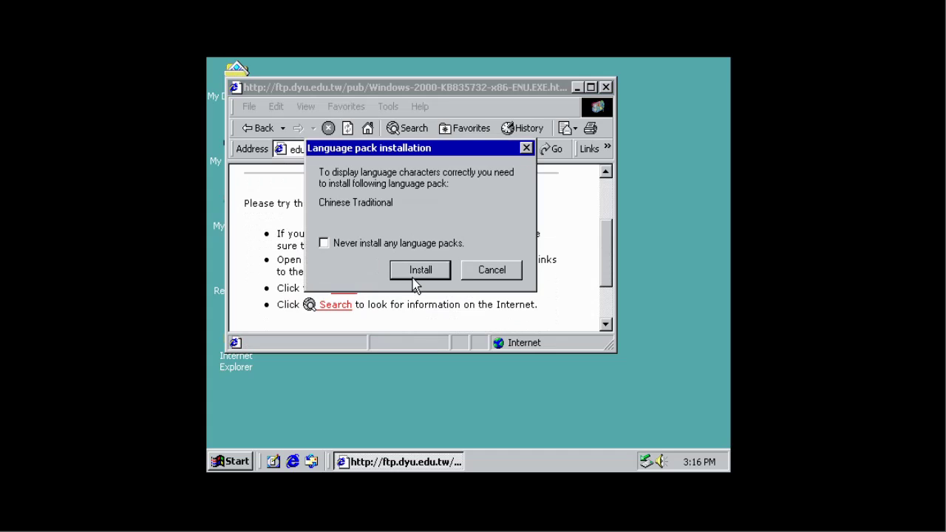
Step: Install the Chinese Traditional language pack and dismiss the confirmation and script error messages
click(432, 270)
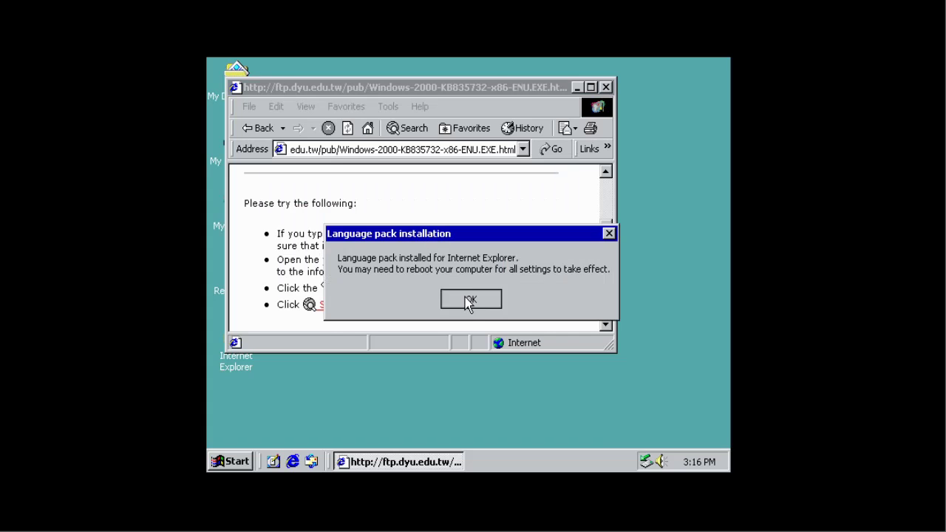
click(468, 297)
click(520, 305)
Step: Maximize the Internet Explorer window and place the cursor after the site address in the Address bar
scroll(414, 255, down, 1)
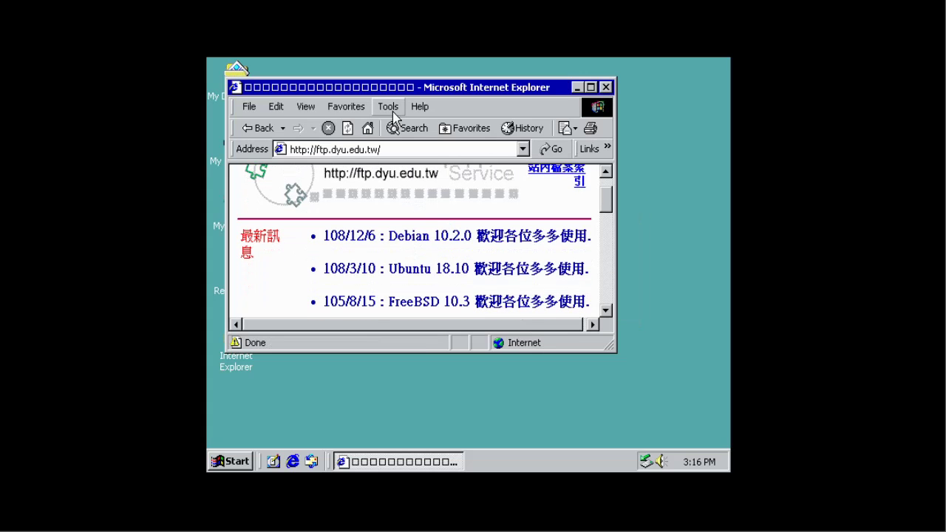
double_click(385, 87)
click(400, 84)
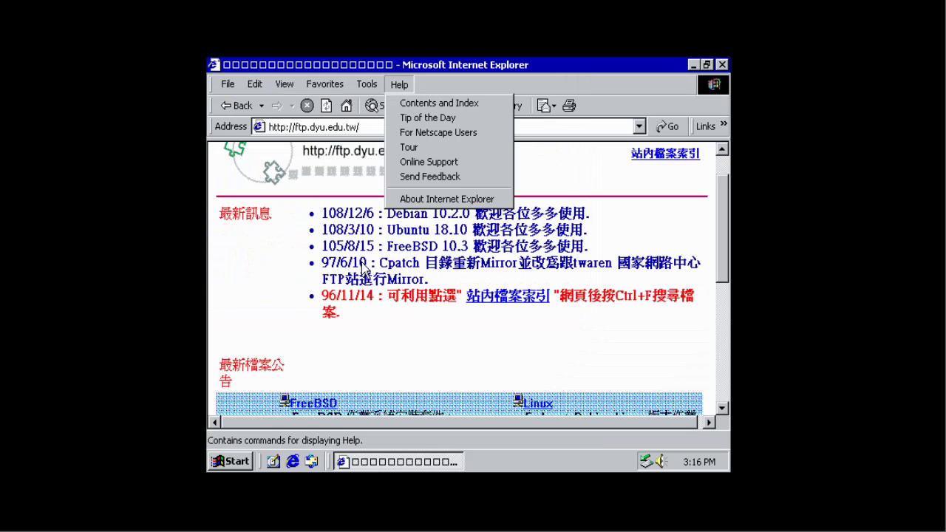
click(705, 196)
scroll(705, 195, down, 5)
scroll(705, 195, up, 5)
click(407, 126)
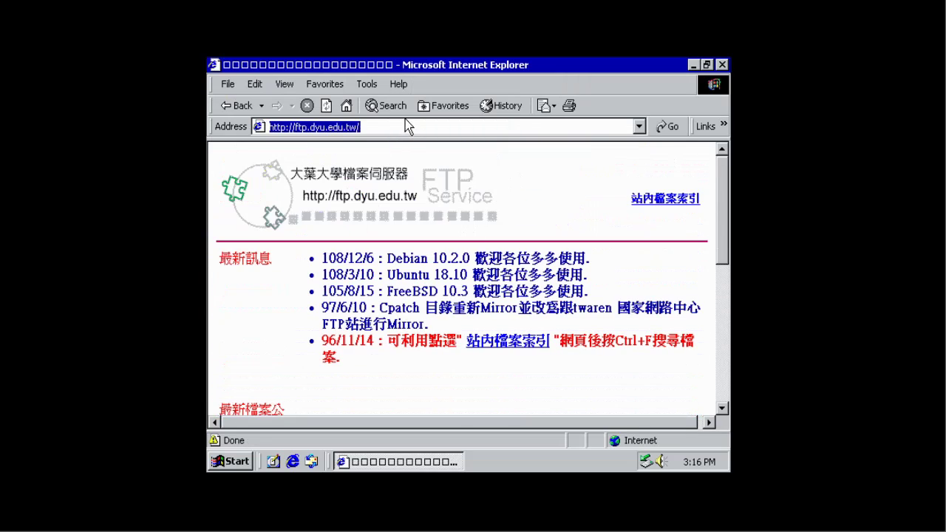
click(395, 126)
Step: Load the Windows2000-KB835732-x86-ENU.EXE page under ftp.dyu.edu.tw/pub/ and save the EXE to disk
text(pun)
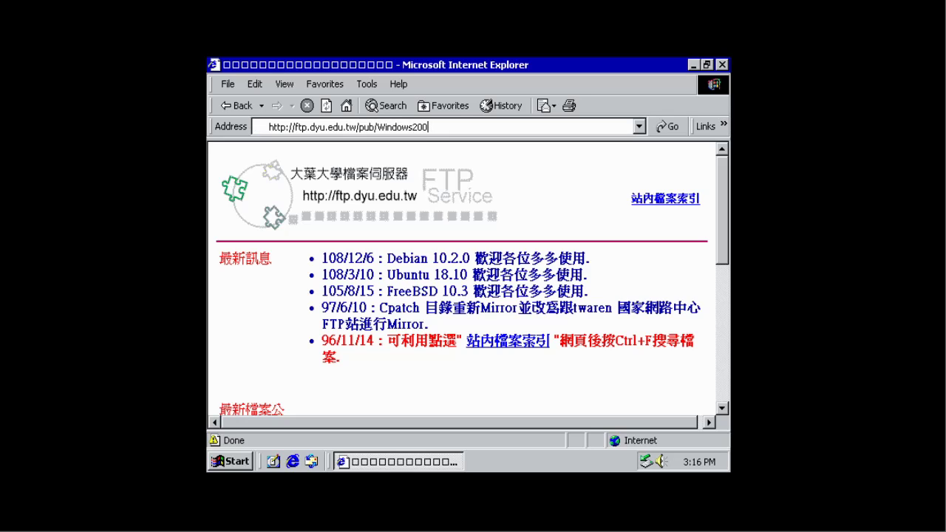
text(835732-x86-ENU.EXE.)
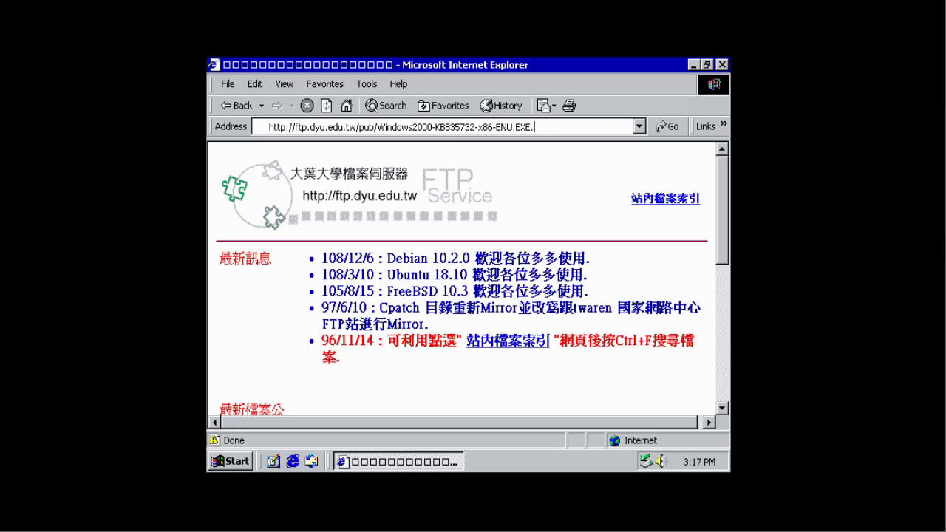
text(l)
key(Return)
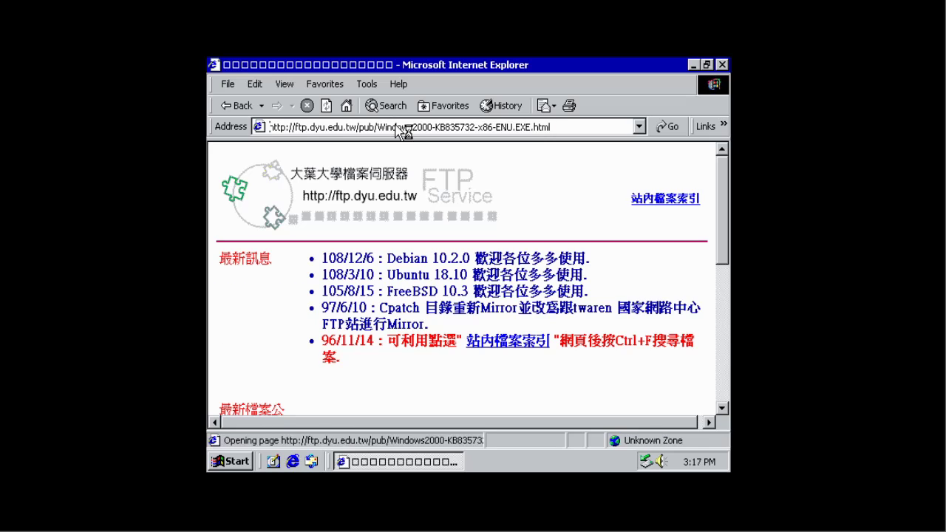
click(390, 297)
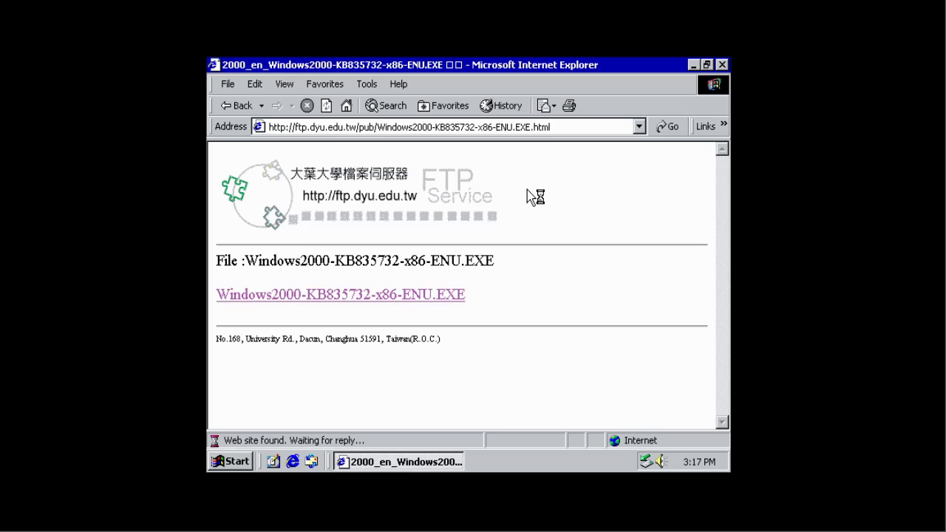
click(473, 370)
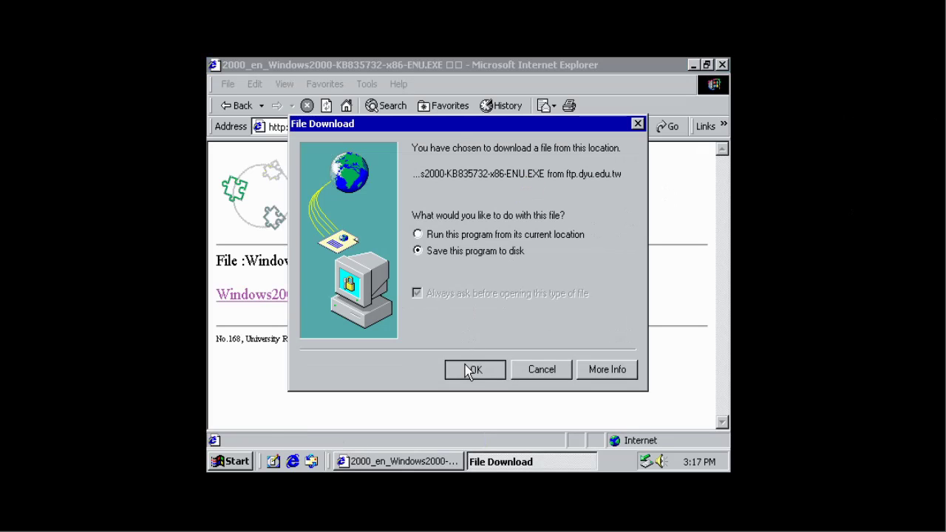
key(Return)
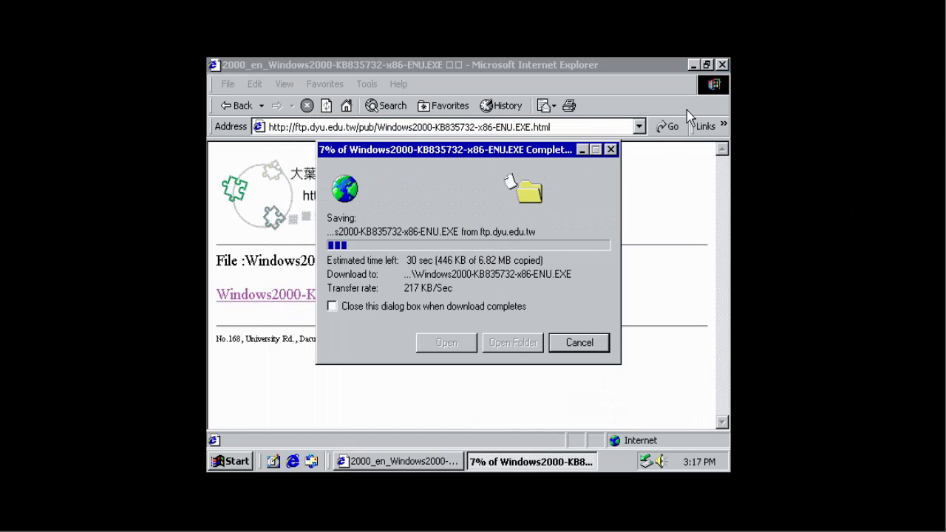
Step: Close the browser with the download still running and view My Computer's system properties
click(722, 64)
drag(467, 157, 483, 141)
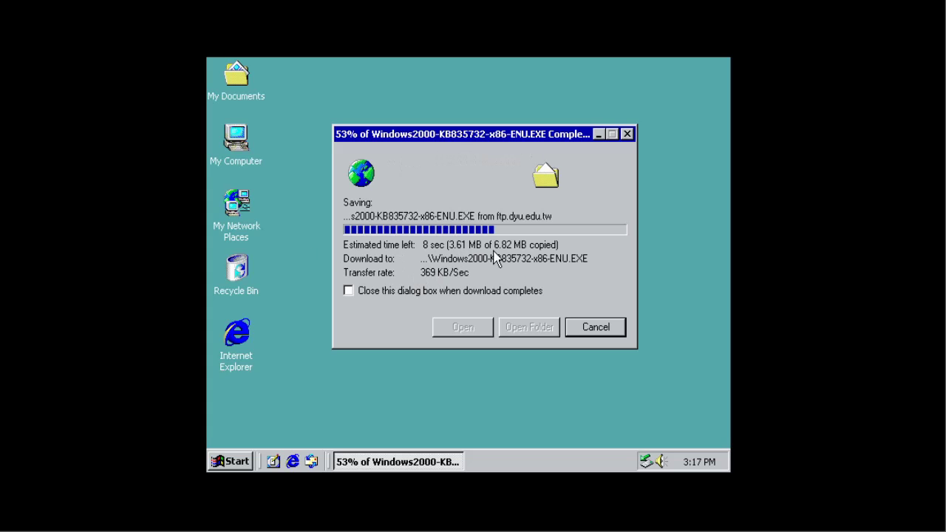
right_click(243, 147)
click(272, 300)
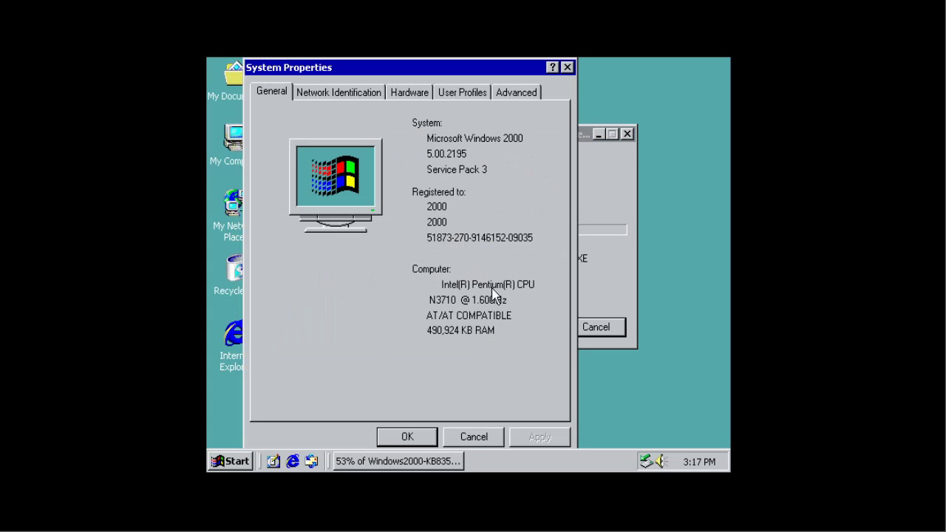
click(407, 436)
Step: Check CPU and memory on Task Manager's Performance tab, then start a new Internet Explorer window
right_click(540, 460)
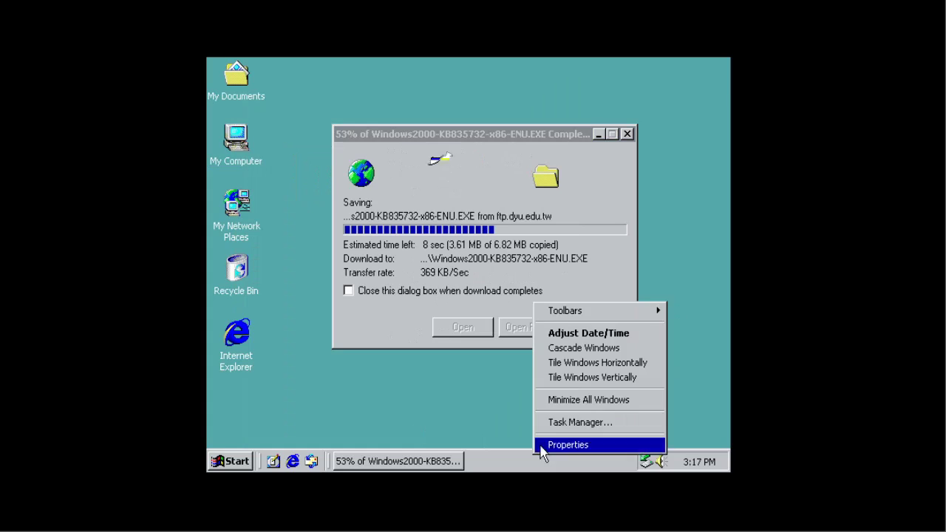
click(573, 421)
click(352, 119)
drag(394, 77, 412, 67)
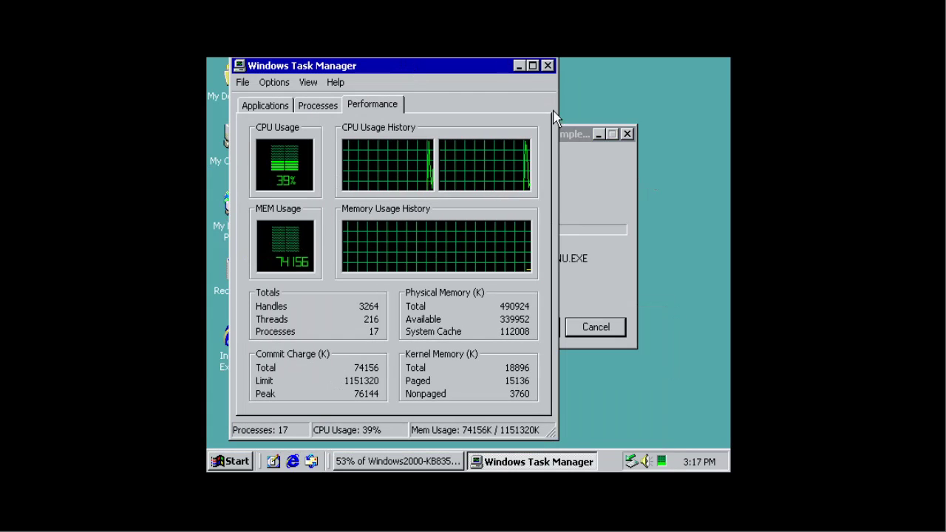
click(546, 71)
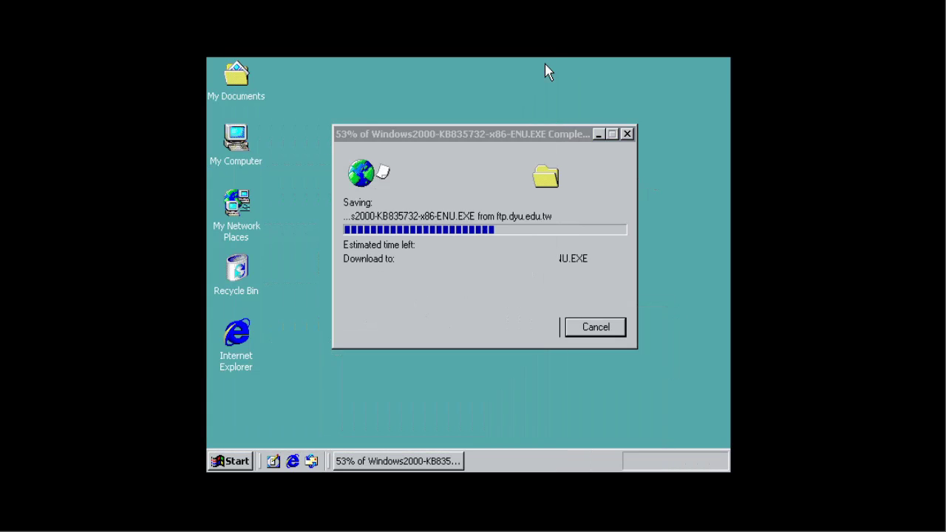
double_click(236, 333)
Step: Look through the Favorites, Edit and Help menus, opening and closing Internet Explorer help
click(325, 84)
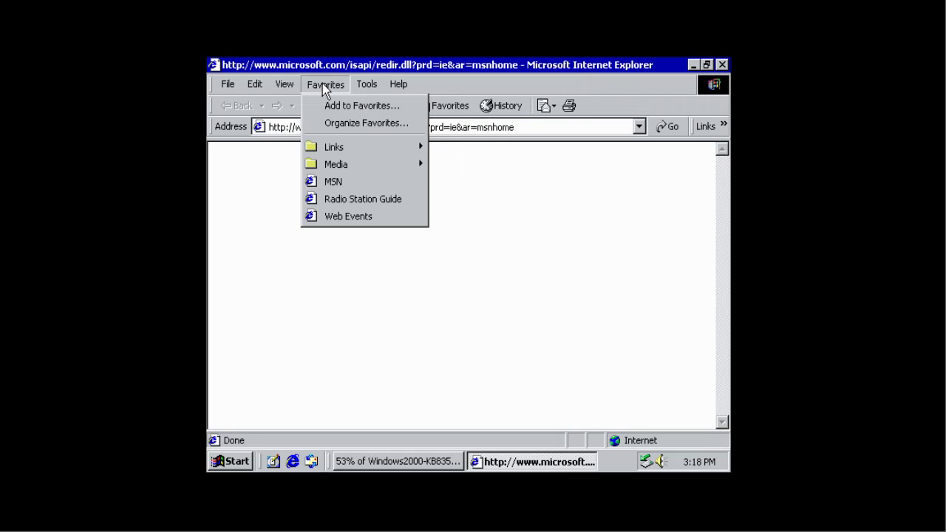
mouse_move(346, 150)
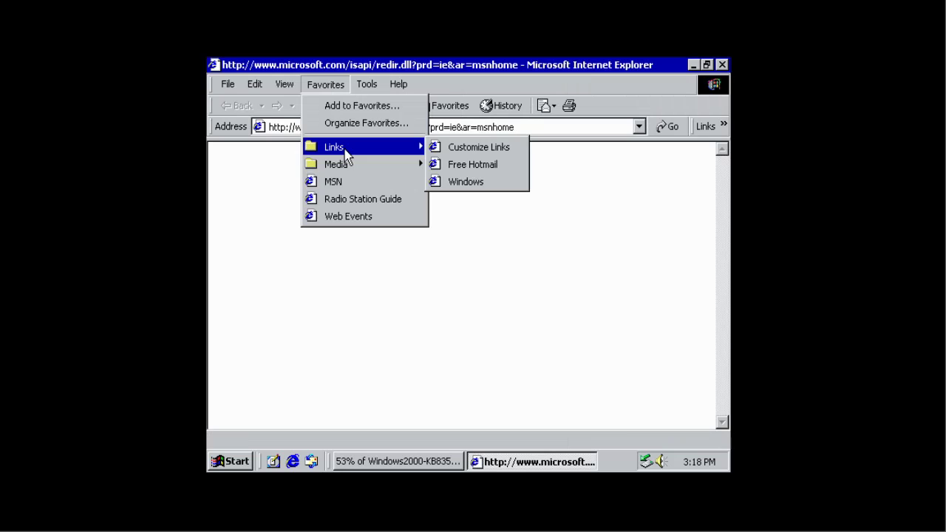
click(488, 449)
click(254, 84)
click(270, 80)
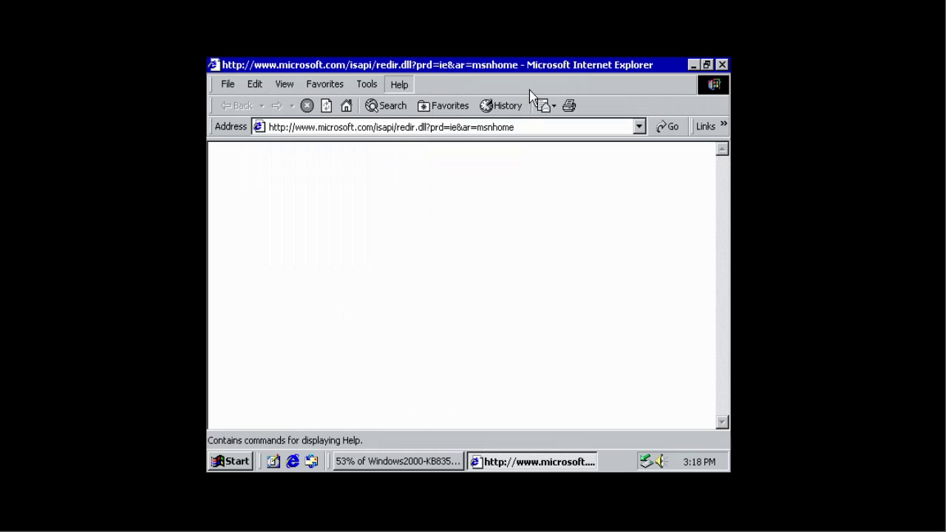
key(F1)
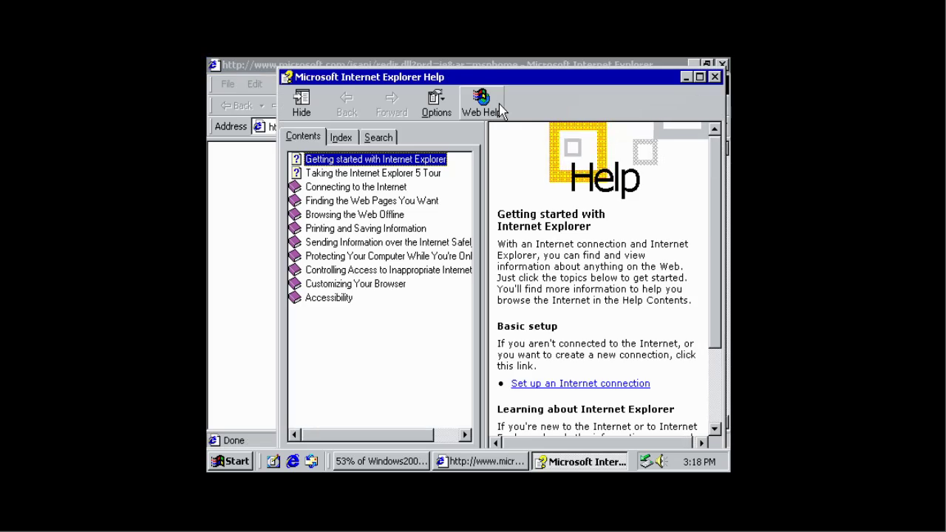
key(alt+F4)
Step: Reopen the KB835732 file page from History, cancel the old download, and request the EXE again
click(500, 106)
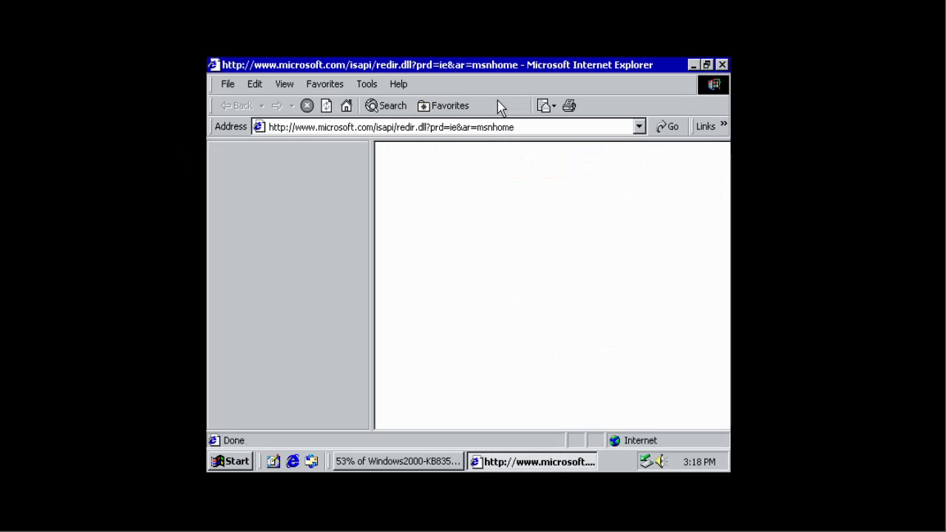
click(272, 209)
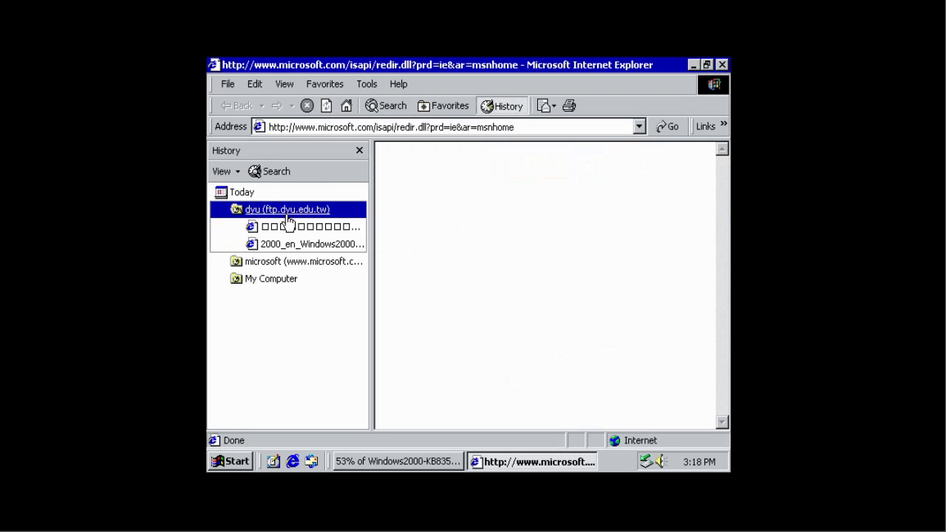
click(295, 245)
click(359, 150)
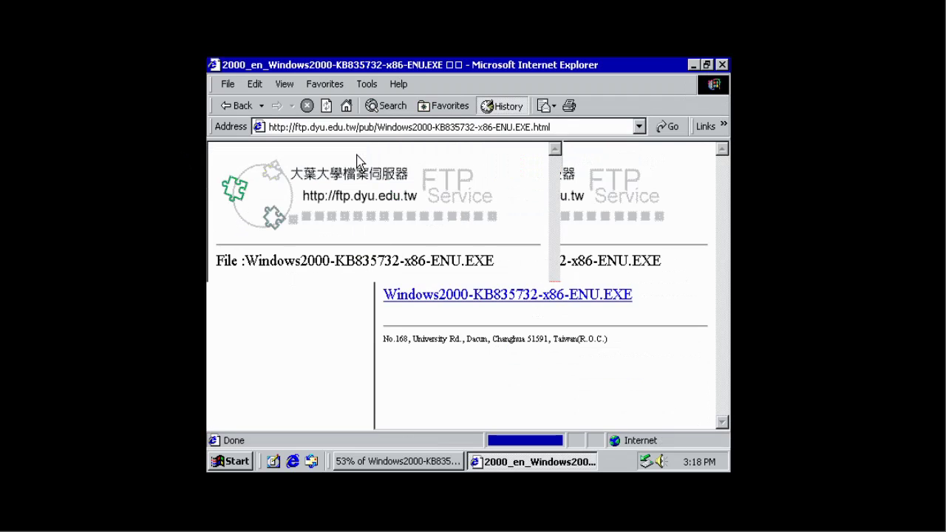
click(615, 310)
click(346, 297)
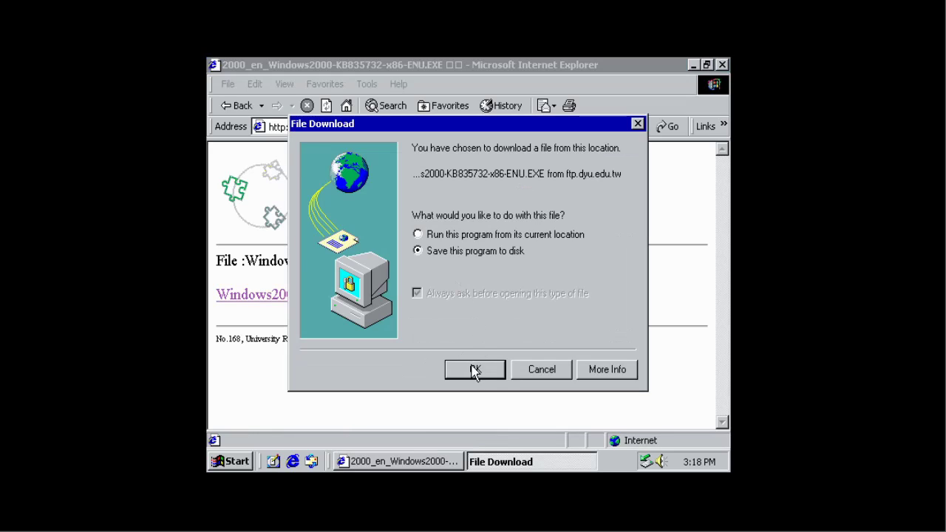
Step: Save the KB835732 installer to the desktop, close Internet Explorer, and pass the setup welcome page
click(476, 369)
key(Return)
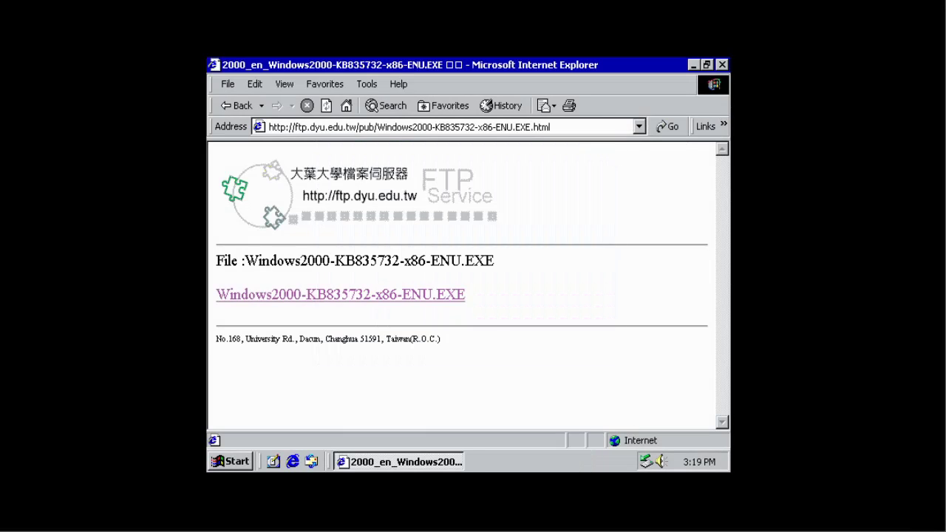
key(alt+F4)
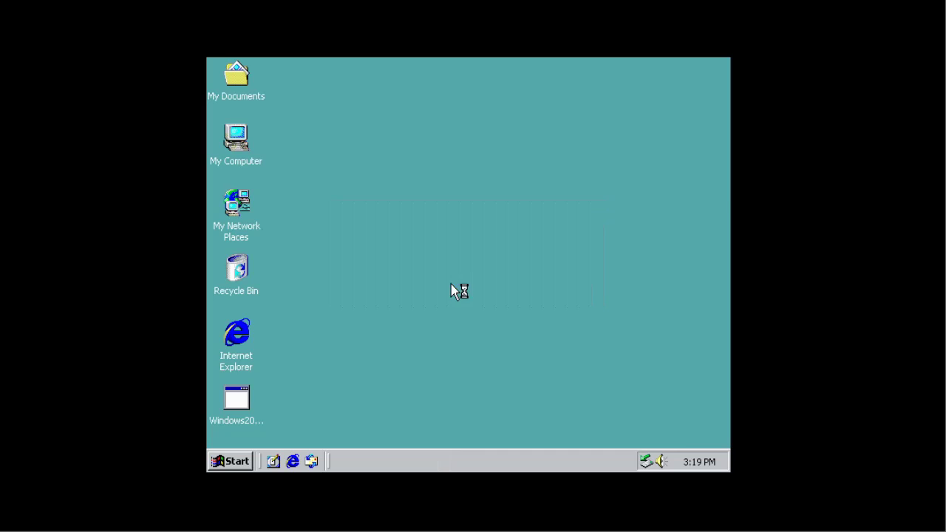
click(570, 424)
Step: Agree to the KB835732 license and start installing, browsing My Computer and Control Panel meanwhile
click(510, 375)
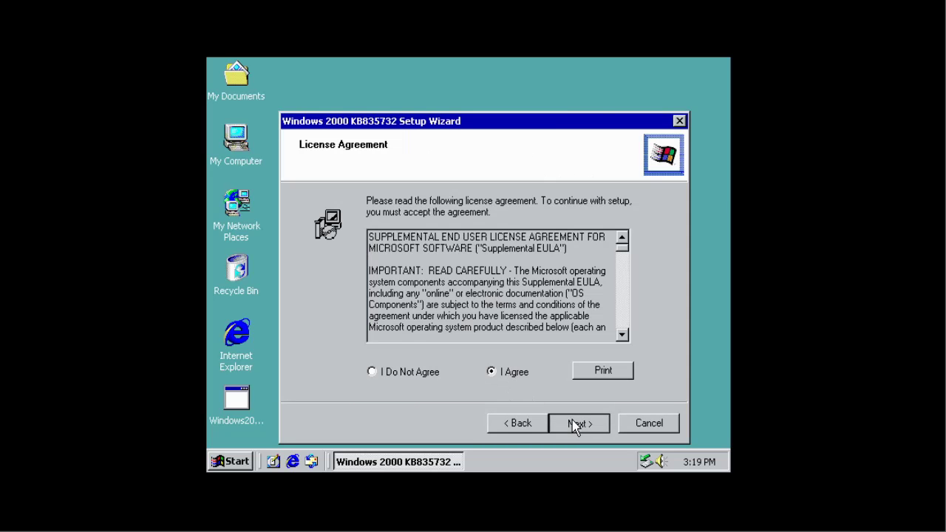
click(574, 422)
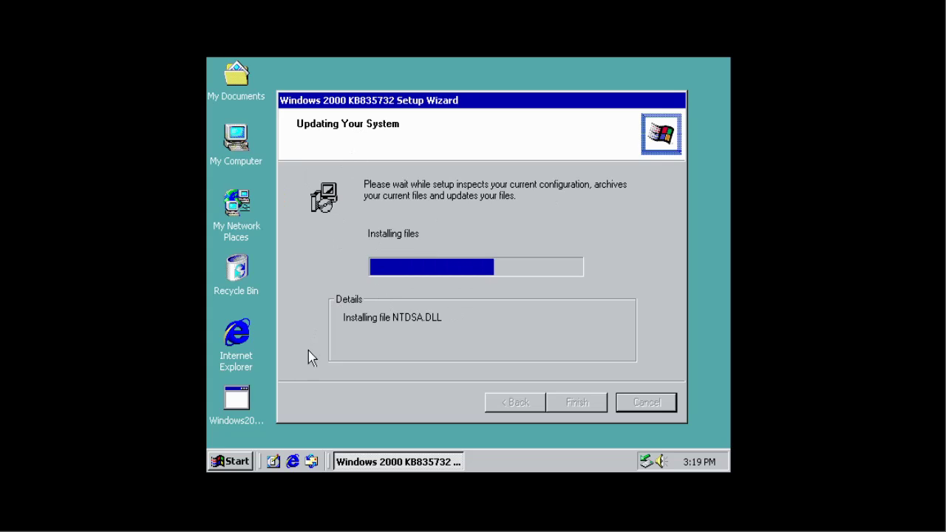
double_click(254, 148)
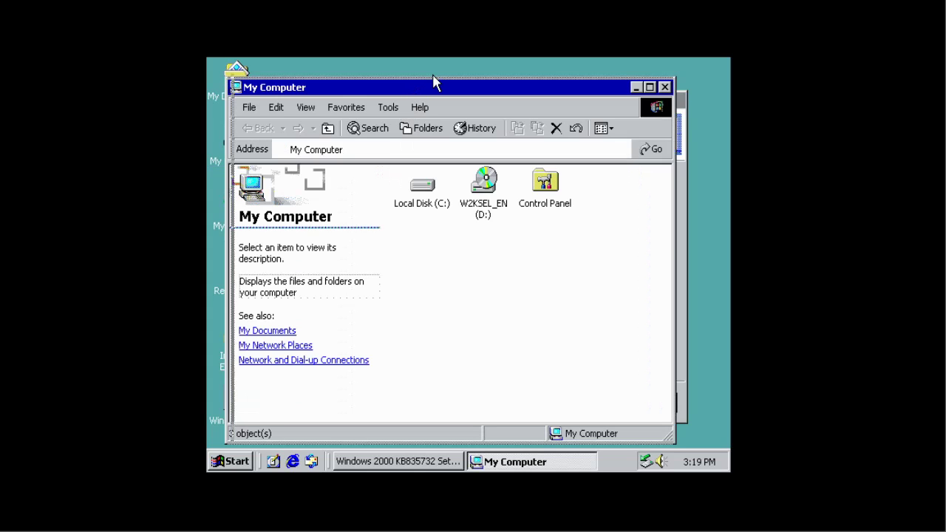
drag(433, 83, 411, 85)
double_click(557, 190)
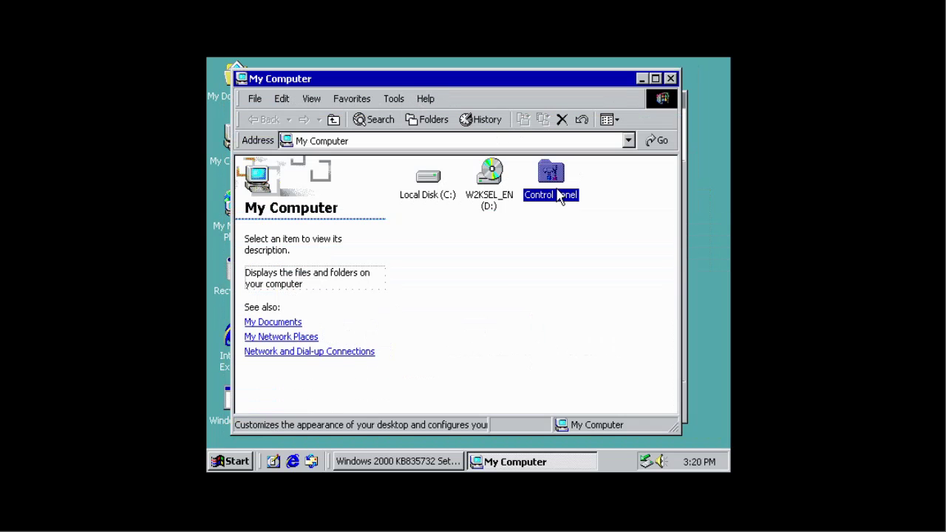
click(670, 77)
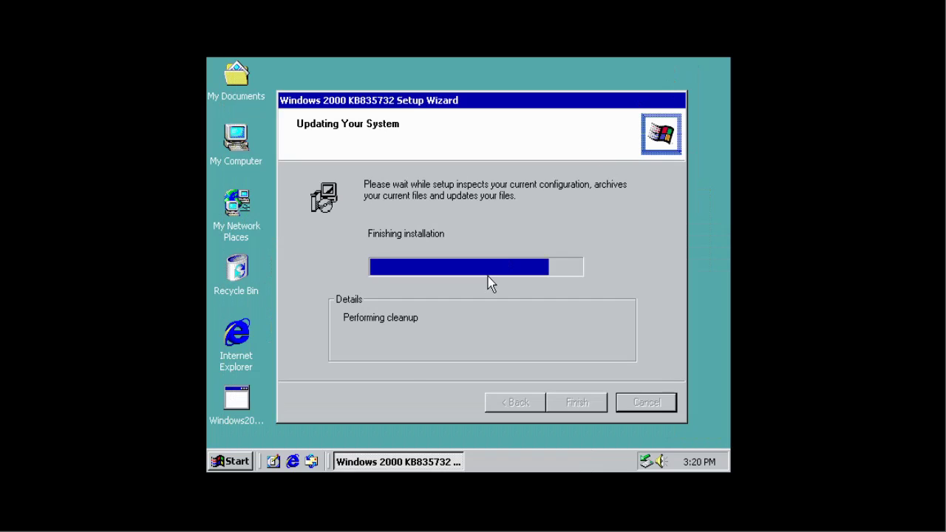
Step: Finish the KB835732 wizard to restart, then exit the Getting Started with Windows 2000 screen
click(577, 402)
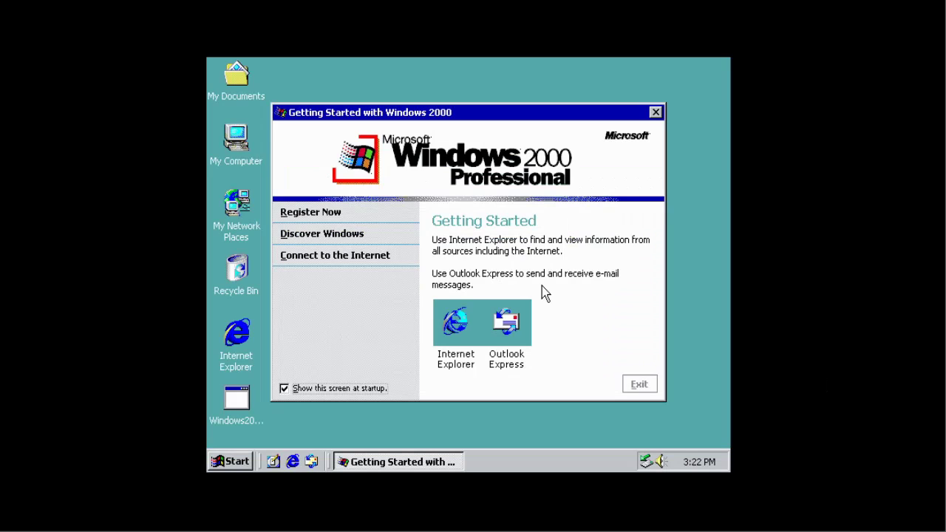
click(640, 385)
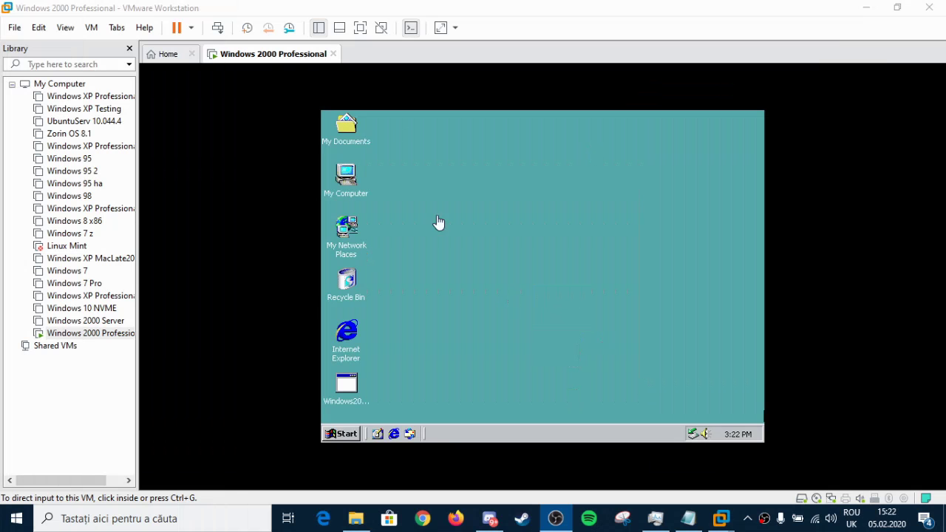
Step: Start installing VMware Tools from the VM menu and dismiss the install notice
click(92, 27)
click(140, 182)
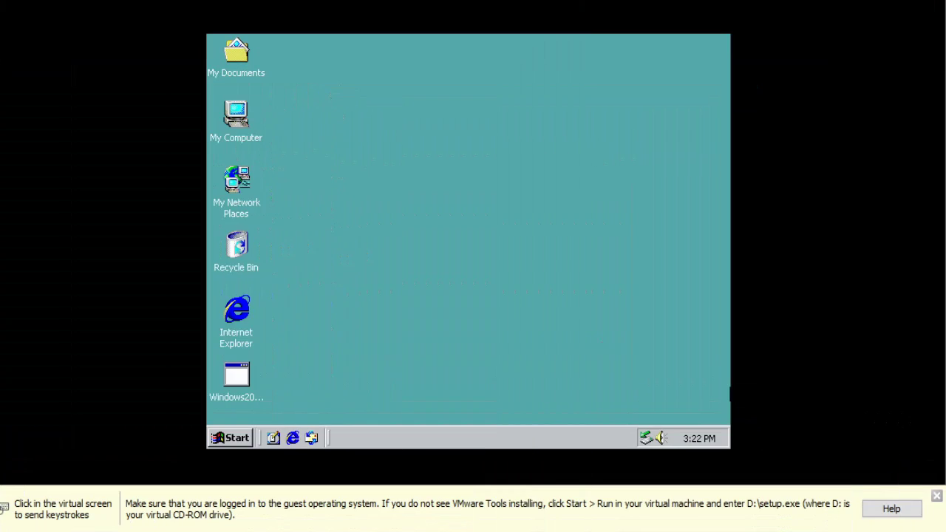
click(937, 496)
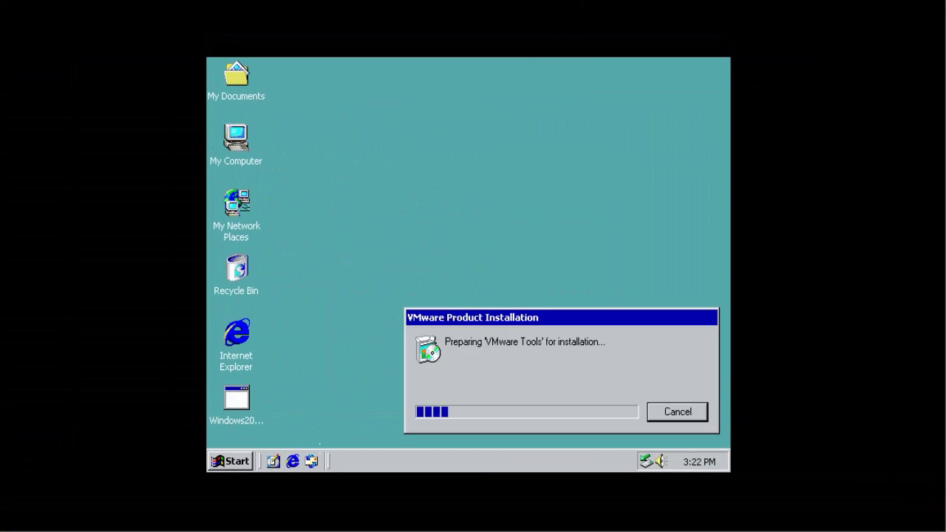
Step: Launch Windows Media Player in the guest and open its About information
click(249, 462)
mouse_move(279, 263)
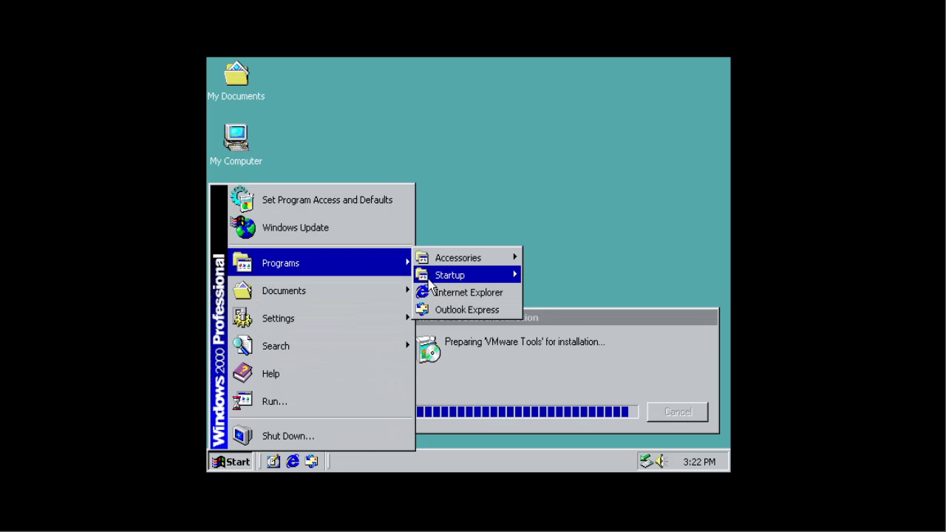
mouse_move(458, 258)
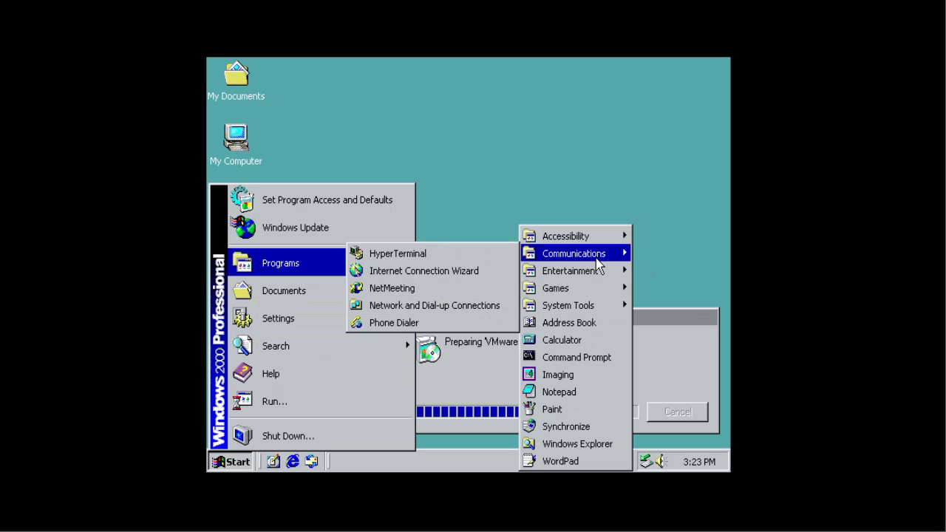
mouse_move(594, 288)
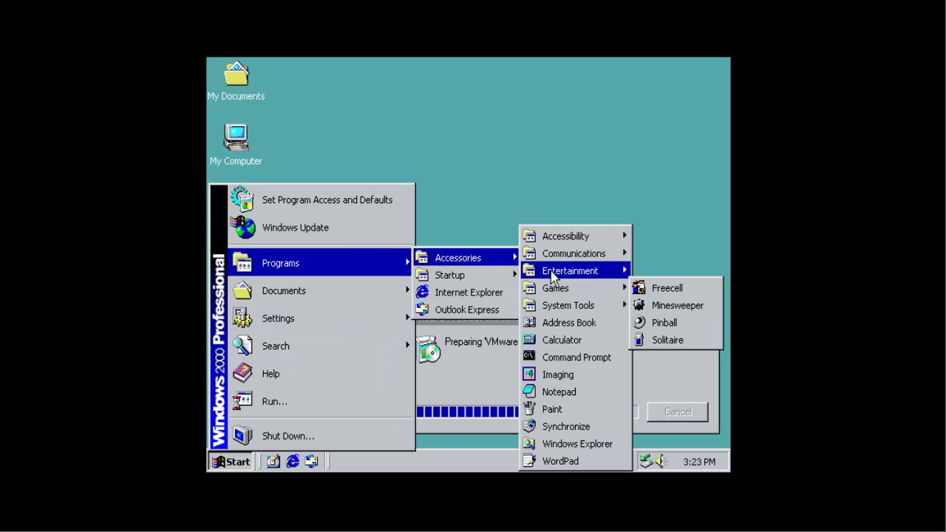
mouse_move(570, 271)
click(453, 322)
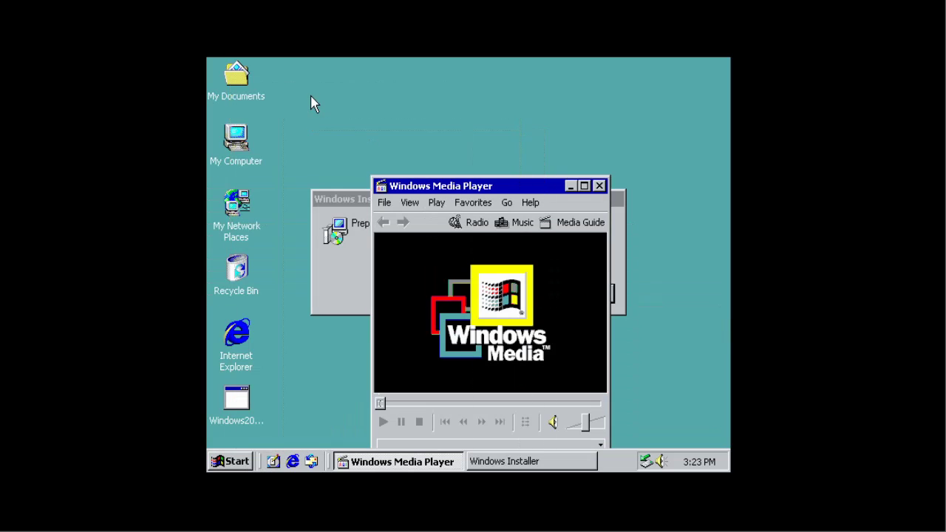
click(390, 106)
click(403, 161)
Step: Close Media Player, then advance the VMware Tools wizard past Welcome, keeping Typical setup
key(Escape)
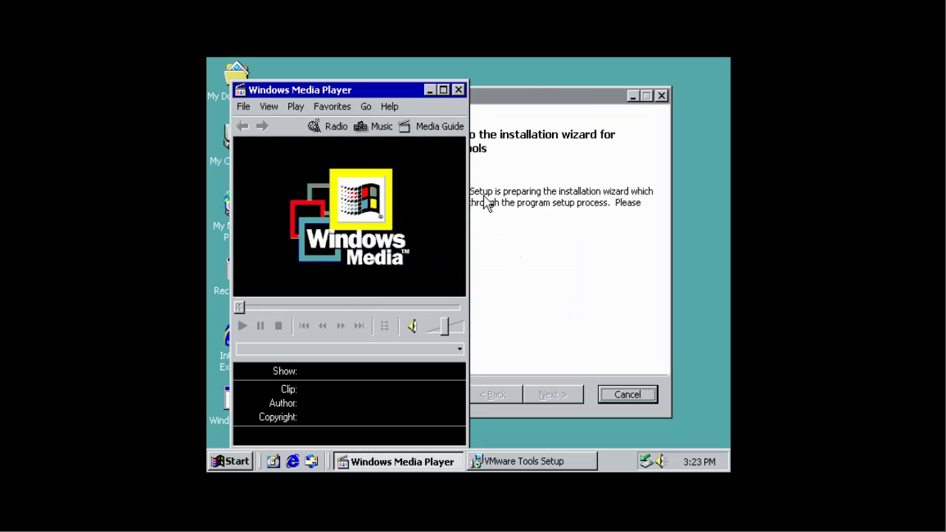
key(alt+F4)
click(550, 402)
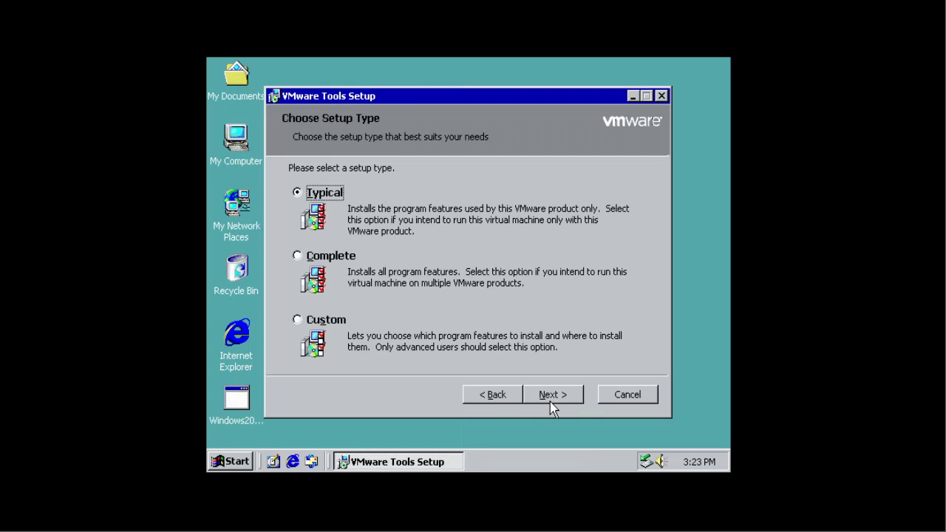
click(551, 403)
Step: Begin the Typical VMware Tools install and open My Documents on the guest desktop
click(550, 402)
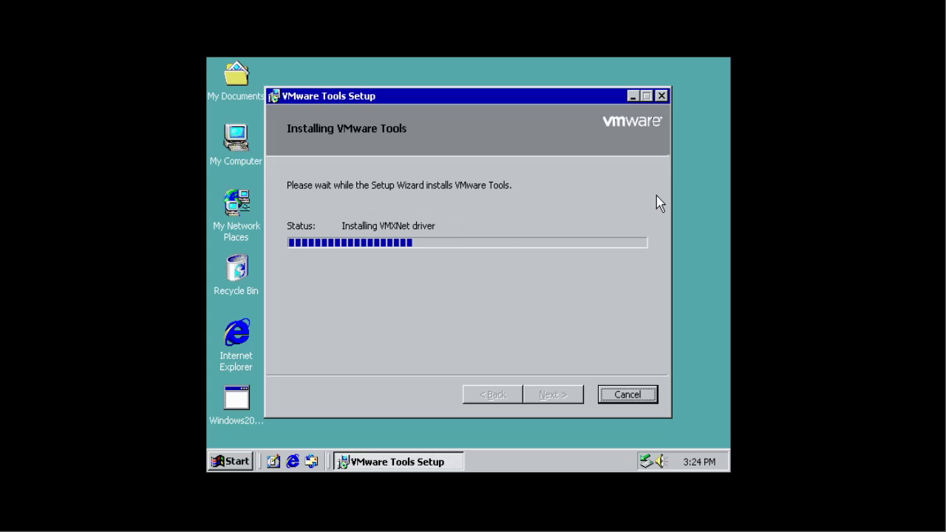
double_click(251, 97)
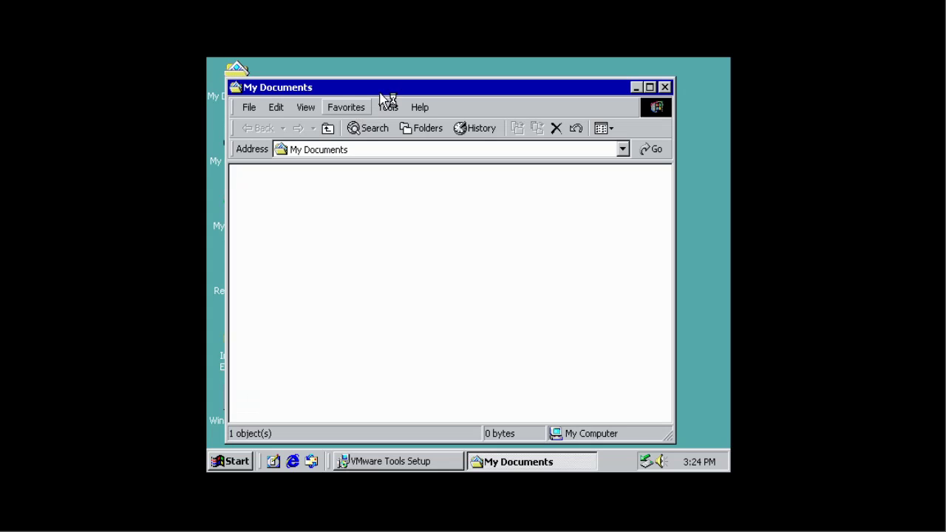
Step: Close My Documents, run winver to check the Windows version, and close About Windows
drag(382, 95, 404, 87)
key(alt+F4)
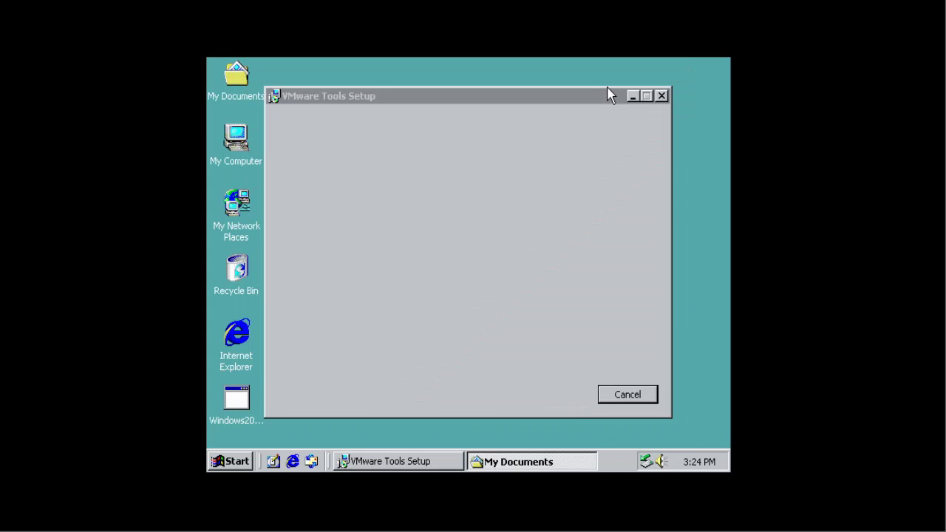
key(super+r)
text(winver)
key(Return)
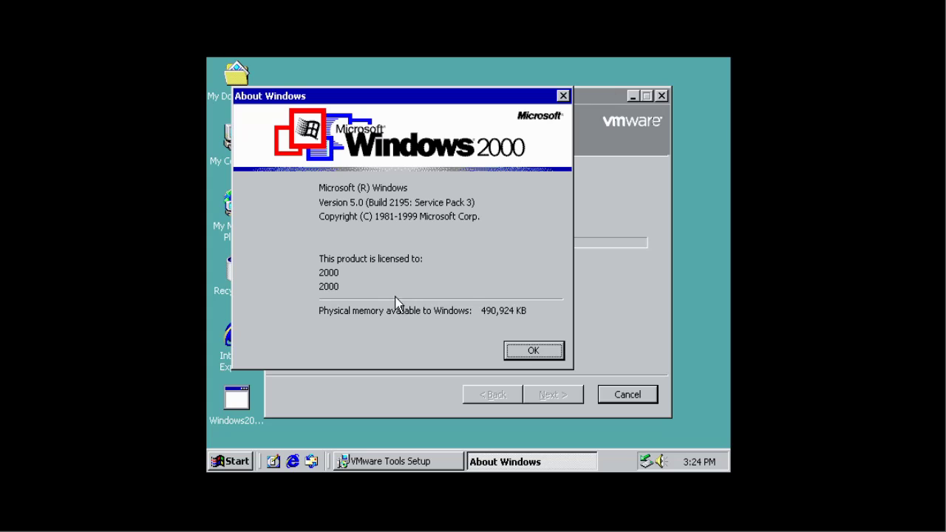
click(519, 346)
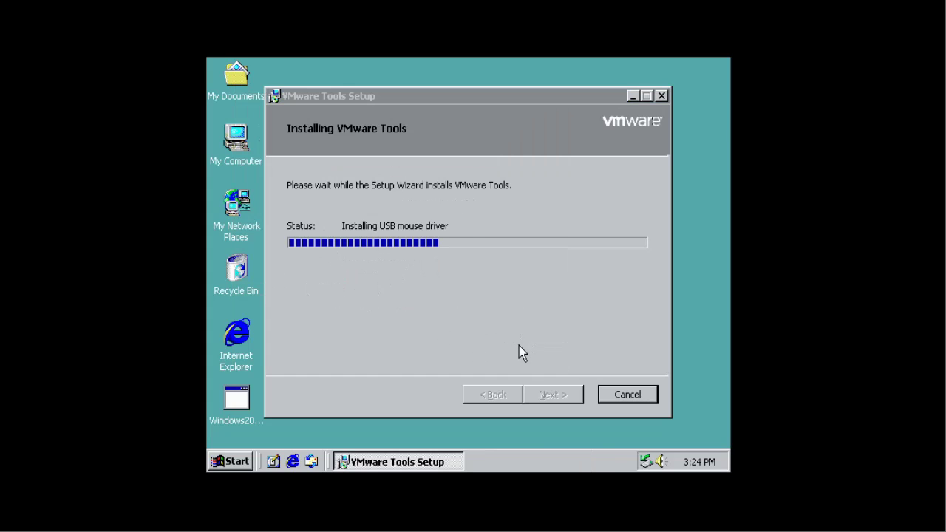
Step: Open and close Control Panel via My Computer, then close the My Documents window
click(247, 460)
mouse_move(299, 266)
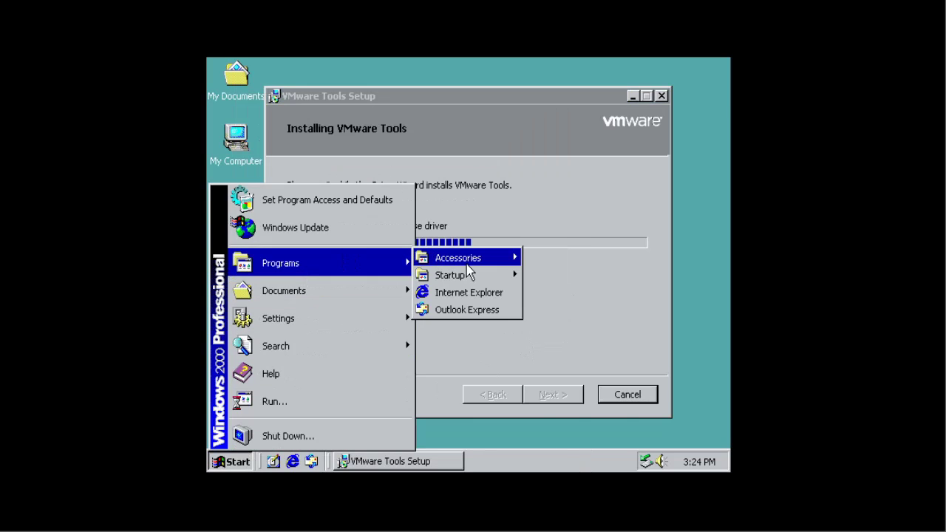
mouse_move(466, 258)
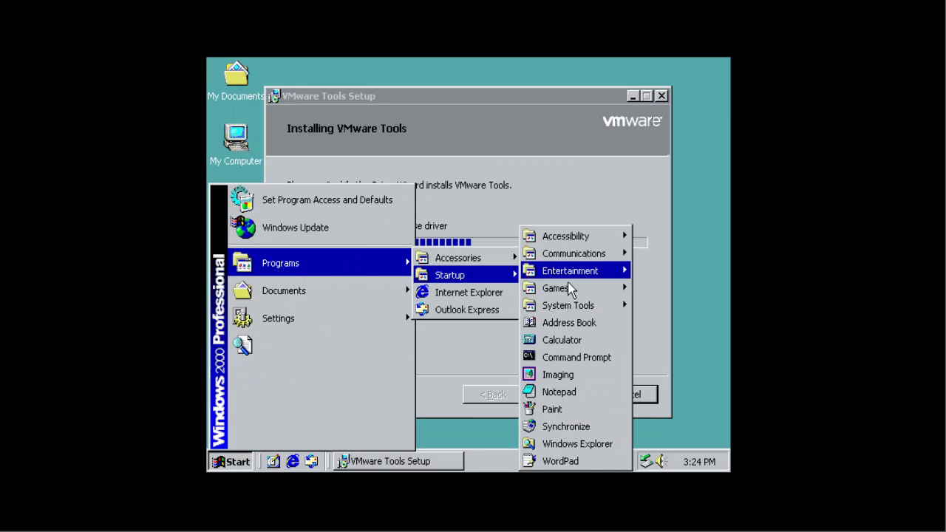
click(570, 211)
double_click(238, 140)
double_click(551, 176)
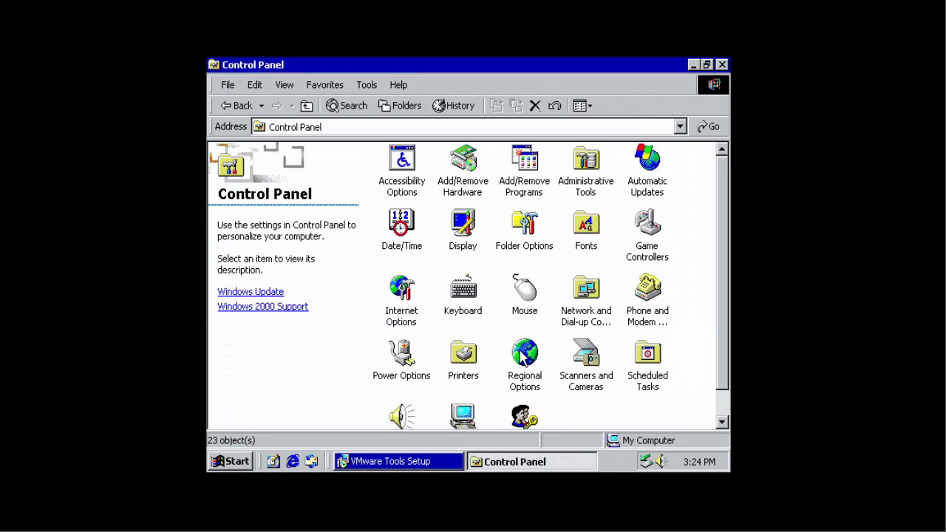
click(722, 65)
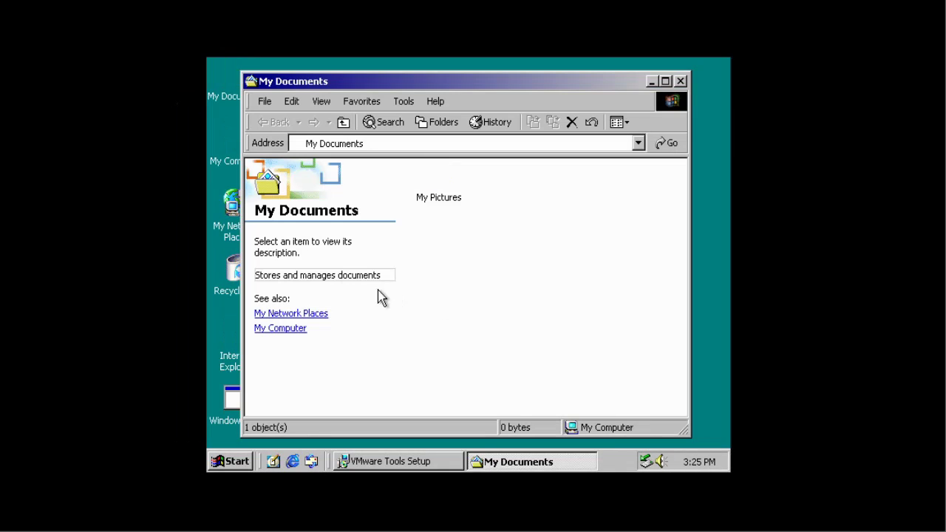
drag(407, 80, 405, 85)
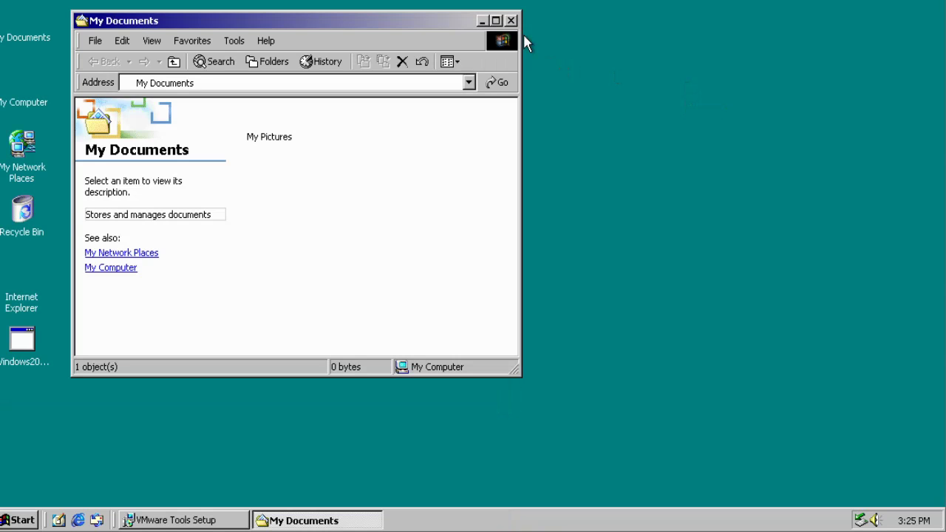
click(511, 20)
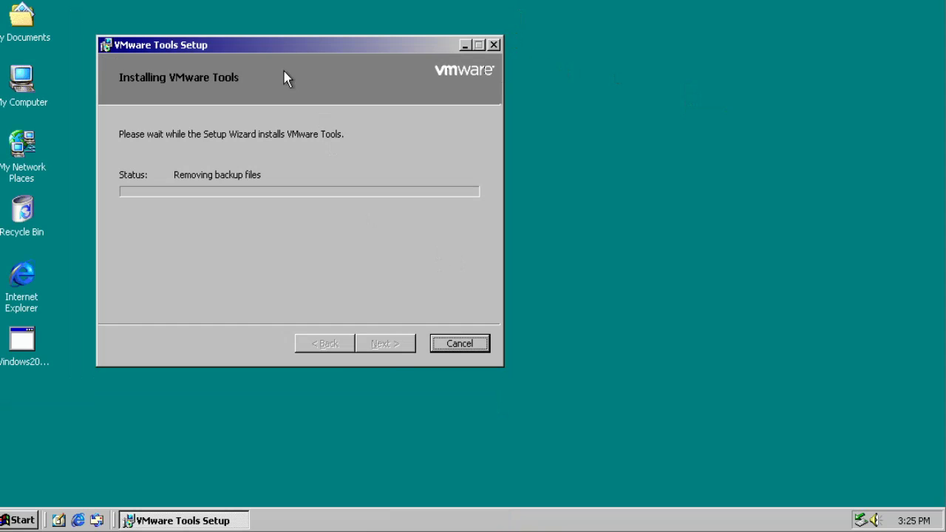
Step: Move the setup progress window, open and close My Computer, and try Calculator with 111
drag(264, 56, 380, 115)
double_click(29, 104)
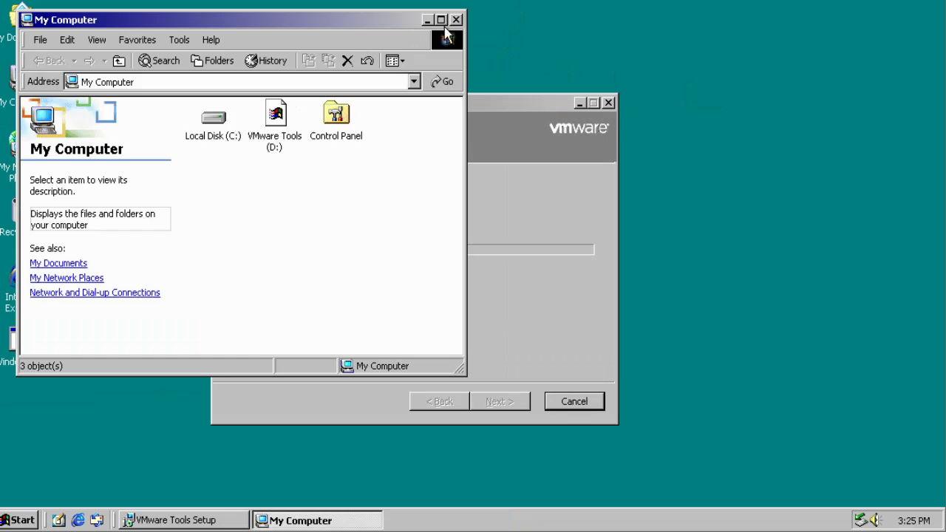
click(457, 16)
click(18, 520)
mouse_move(67, 322)
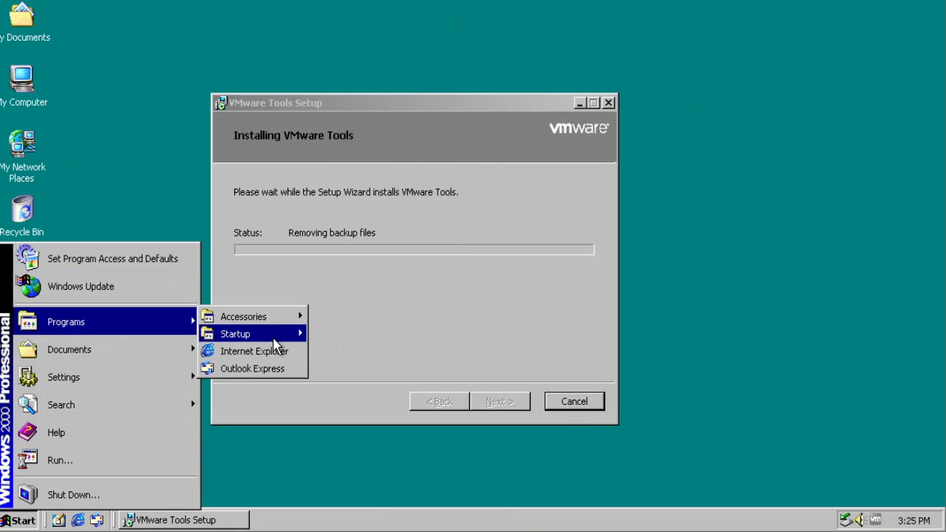
mouse_move(244, 317)
click(352, 196)
text(111.)
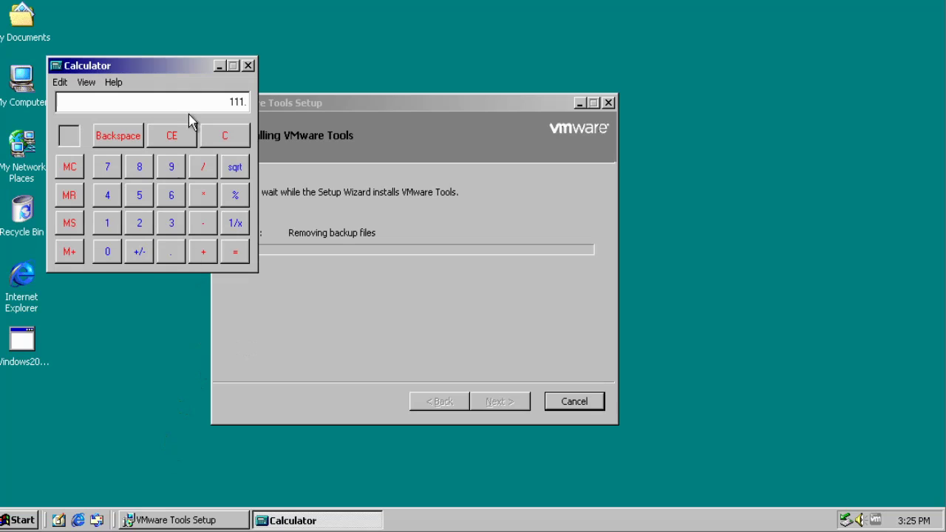
click(249, 66)
Step: Confirm the display adapter is VMware SVGA II at 1164 by 616, then finish VMware Tools setup
right_click(123, 233)
click(148, 290)
right_click(134, 295)
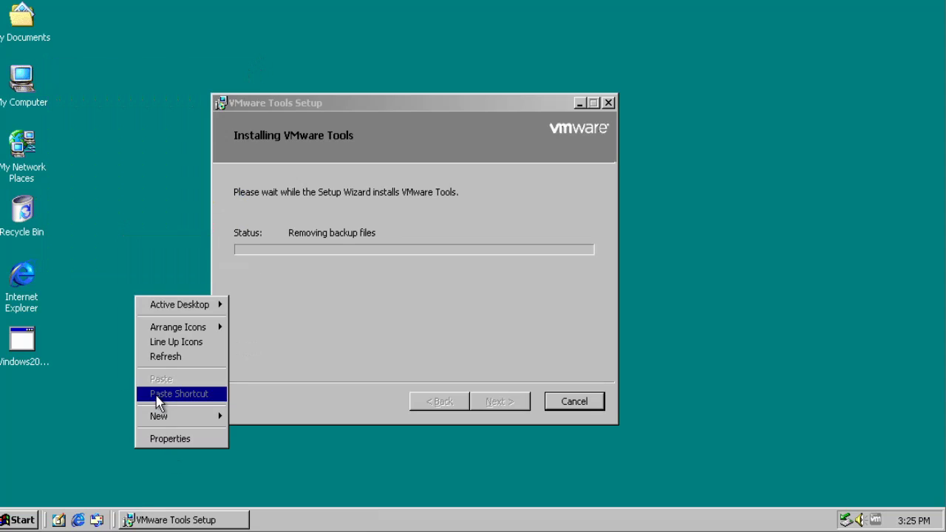
click(170, 438)
click(333, 110)
click(329, 408)
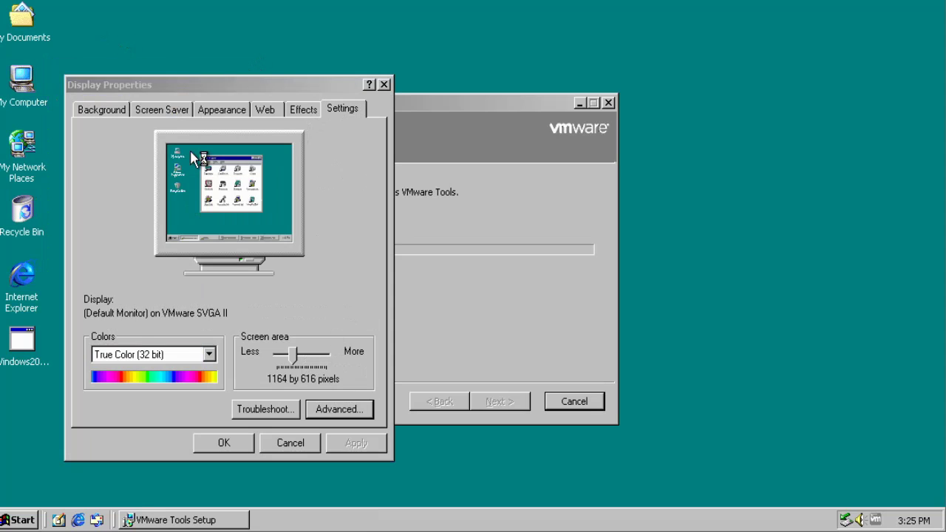
click(147, 124)
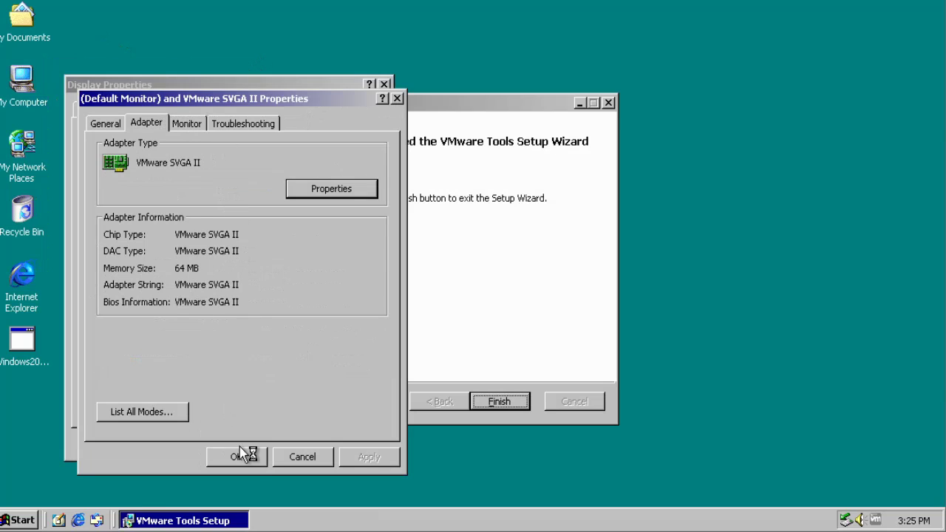
click(238, 454)
click(499, 403)
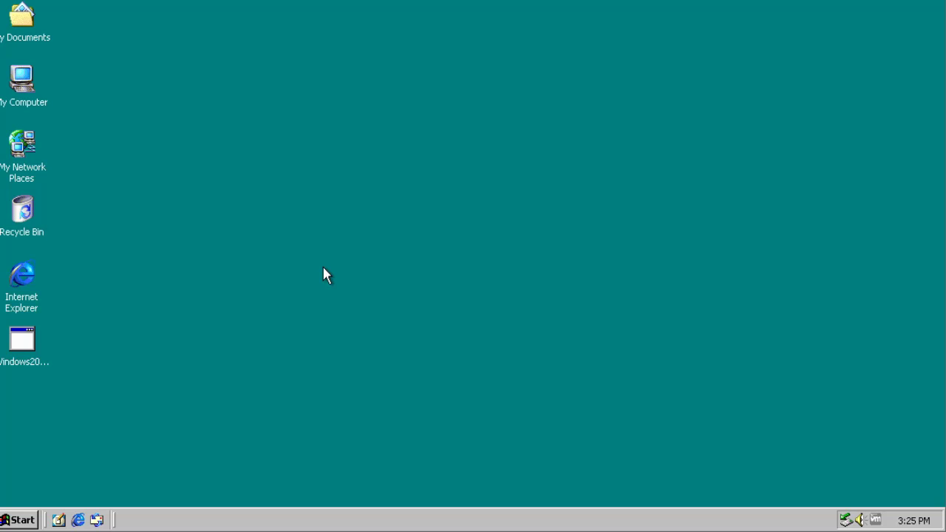
Step: Open and dismiss the guest's program list and the VMware Tools tray menu
click(19, 520)
click(97, 285)
right_click(875, 520)
click(872, 492)
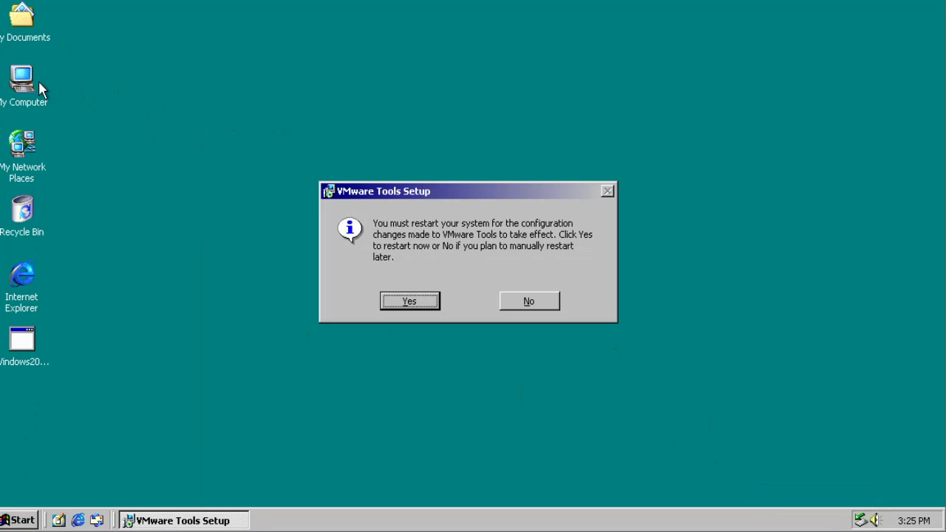
Step: Open Control Panel maximized and close it, then accept the VMware Tools restart prompt
double_click(36, 83)
double_click(334, 122)
double_click(272, 19)
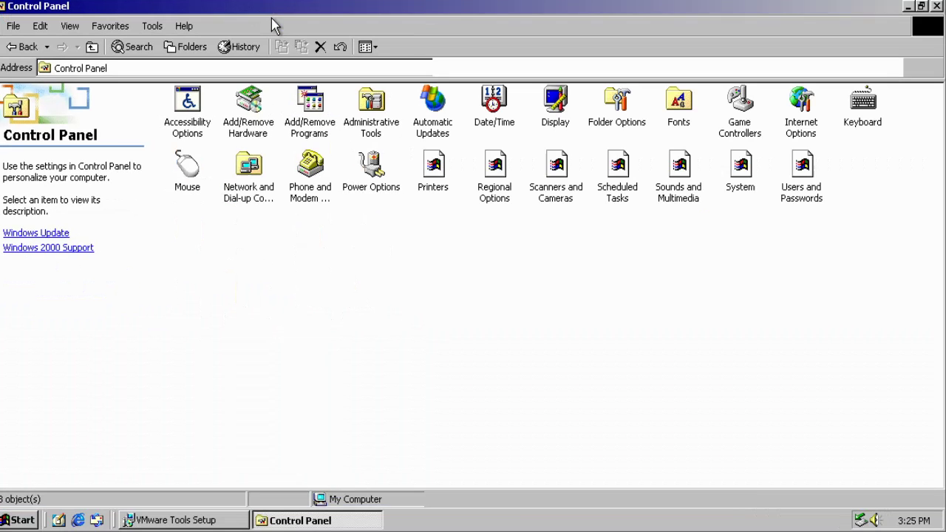
click(937, 6)
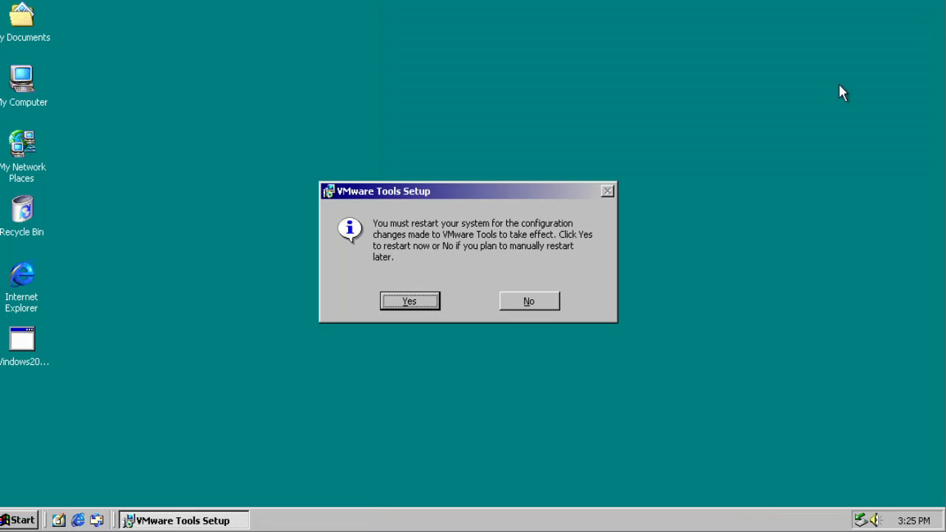
click(410, 300)
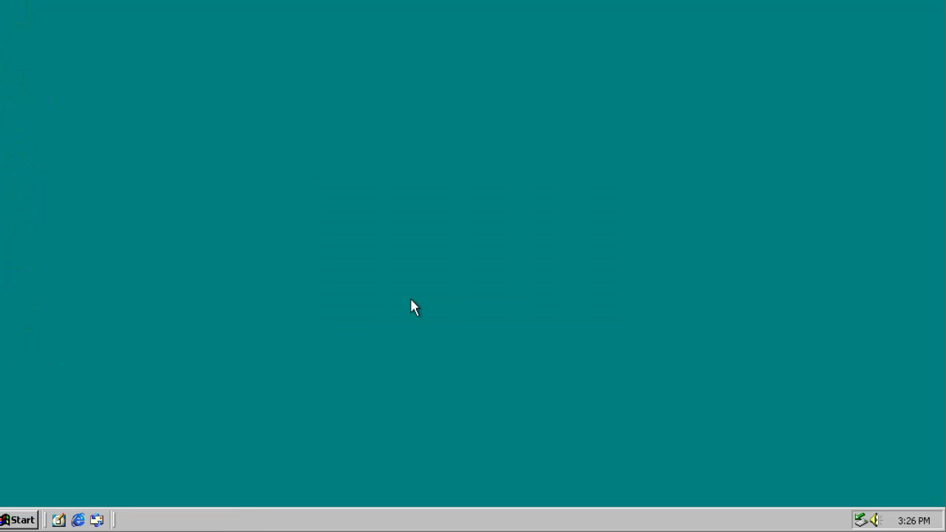